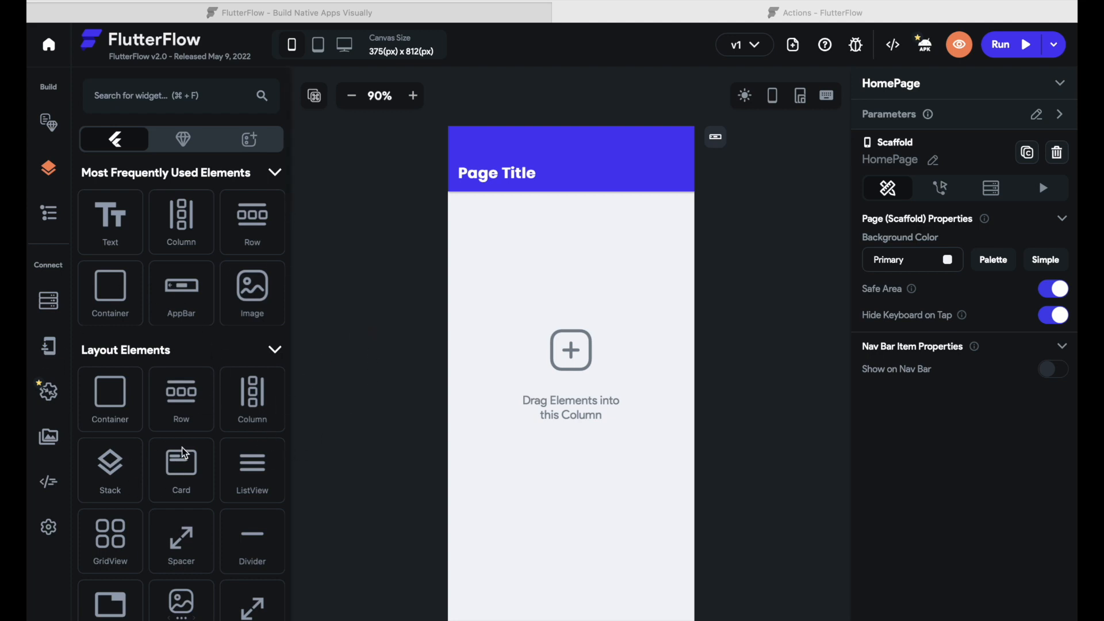
# Step: Search the widgets for "button" and place a Button on the HomePage beneath the app bar
pyautogui.scroll(-1, 182, 447)
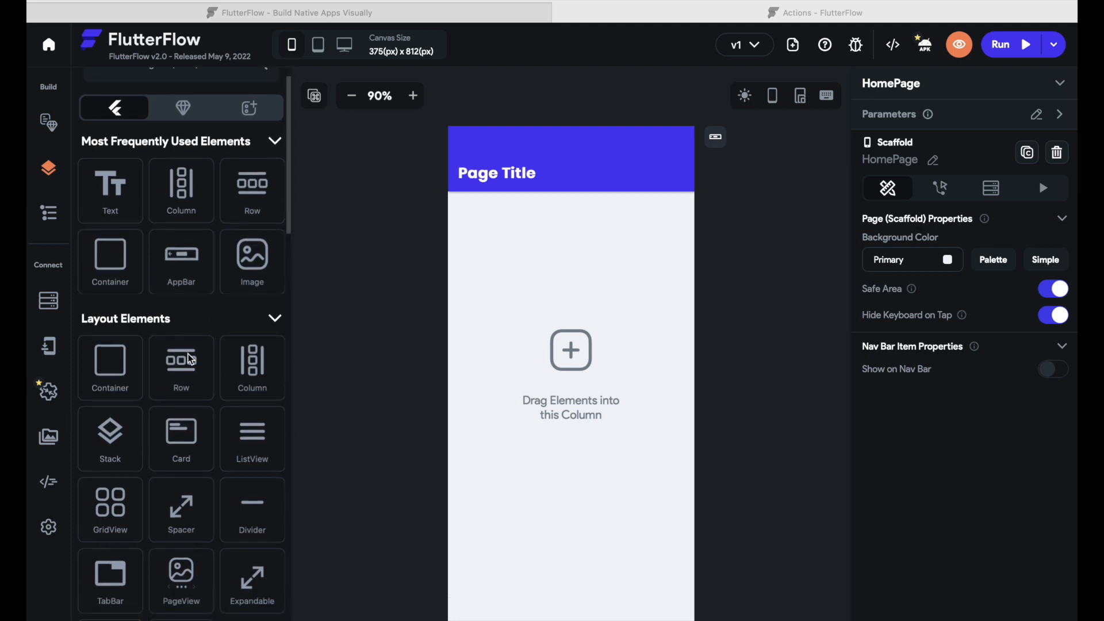
pyautogui.scroll(1, 193, 228)
pyautogui.click(177, 96)
pyautogui.write('button')
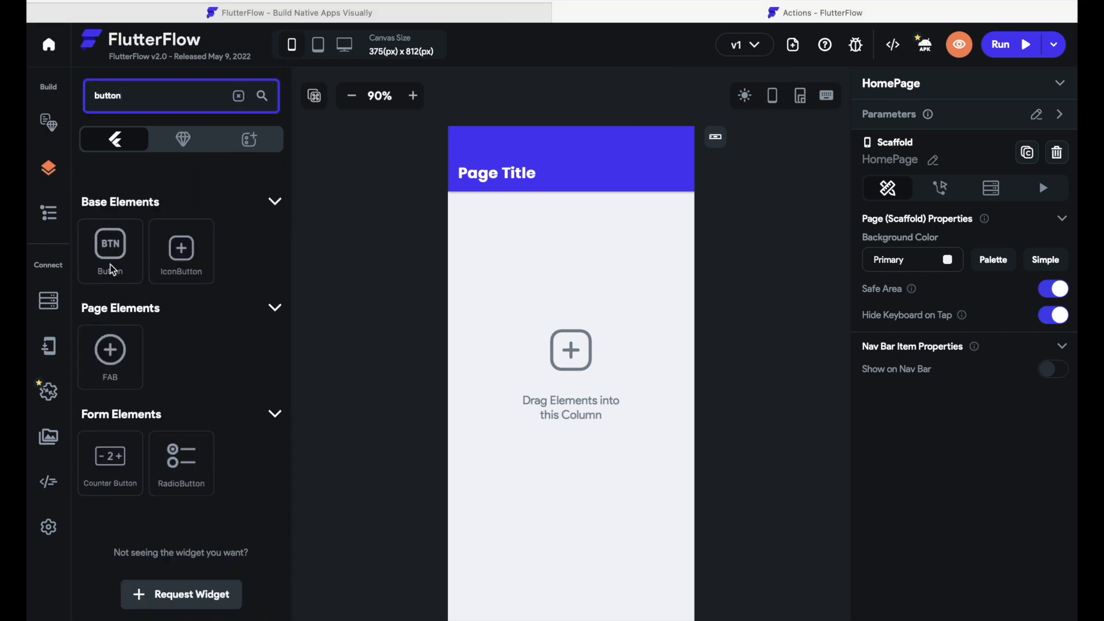
pyautogui.moveTo(103, 259); pyautogui.dragTo(524, 313)
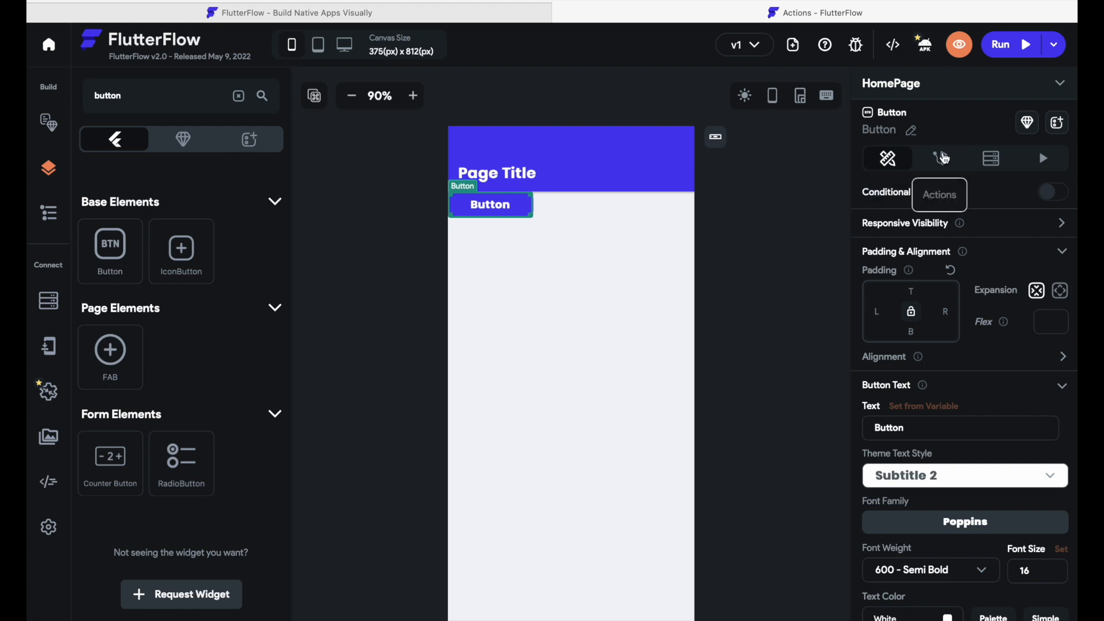
# Step: Add an action to the new button, with On Tap as its trigger type
pyautogui.click(944, 157)
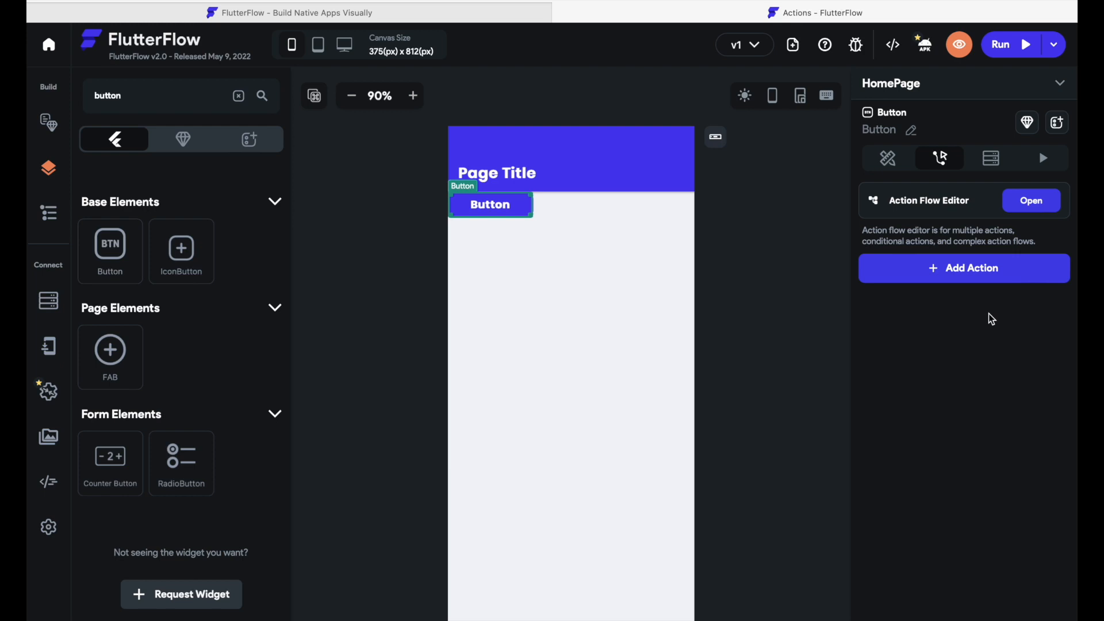
pyautogui.click(978, 275)
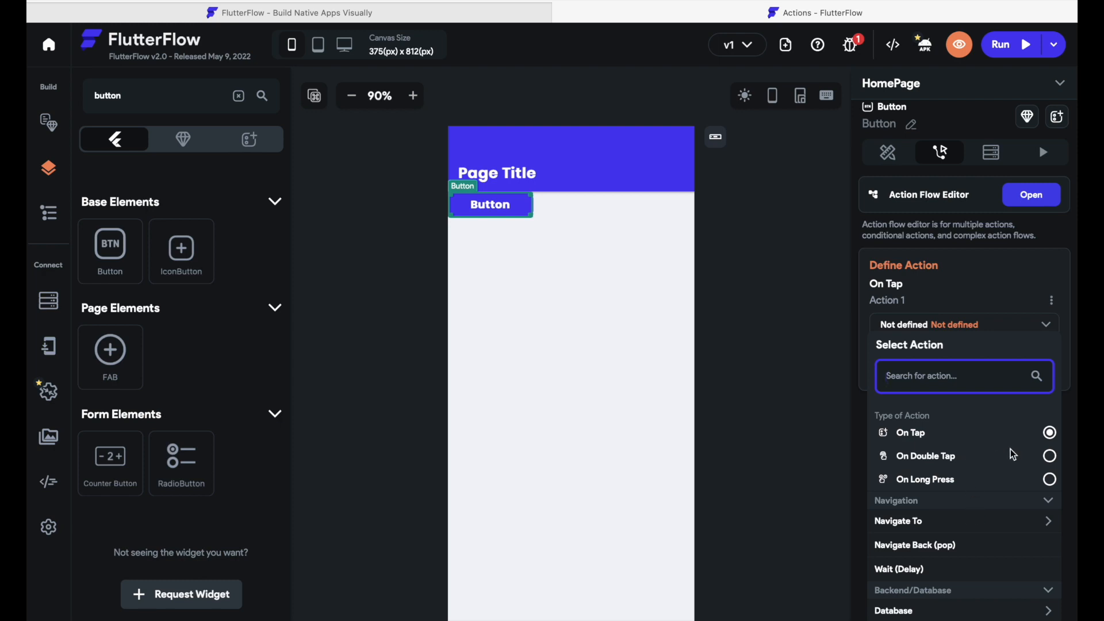
pyautogui.scroll(-1, 1012, 454)
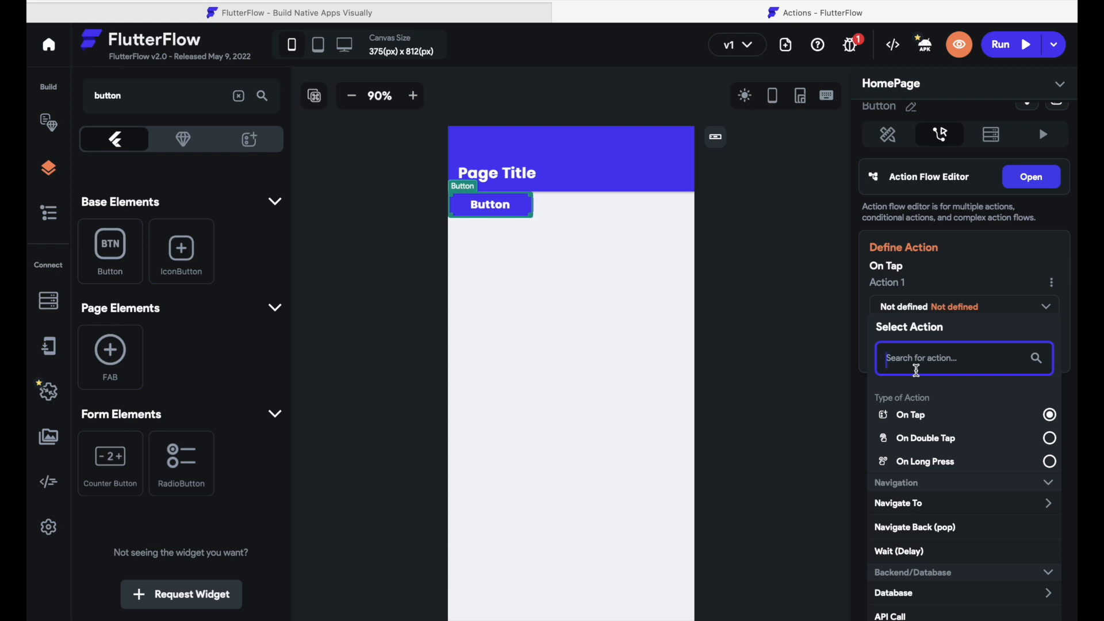
pyautogui.click(1050, 415)
# Step: Examine the available action types, including the Navigate To and Database options, through to the payment, animation and AdMob actions
pyautogui.click(1037, 506)
pyautogui.scroll(-1, 1038, 511)
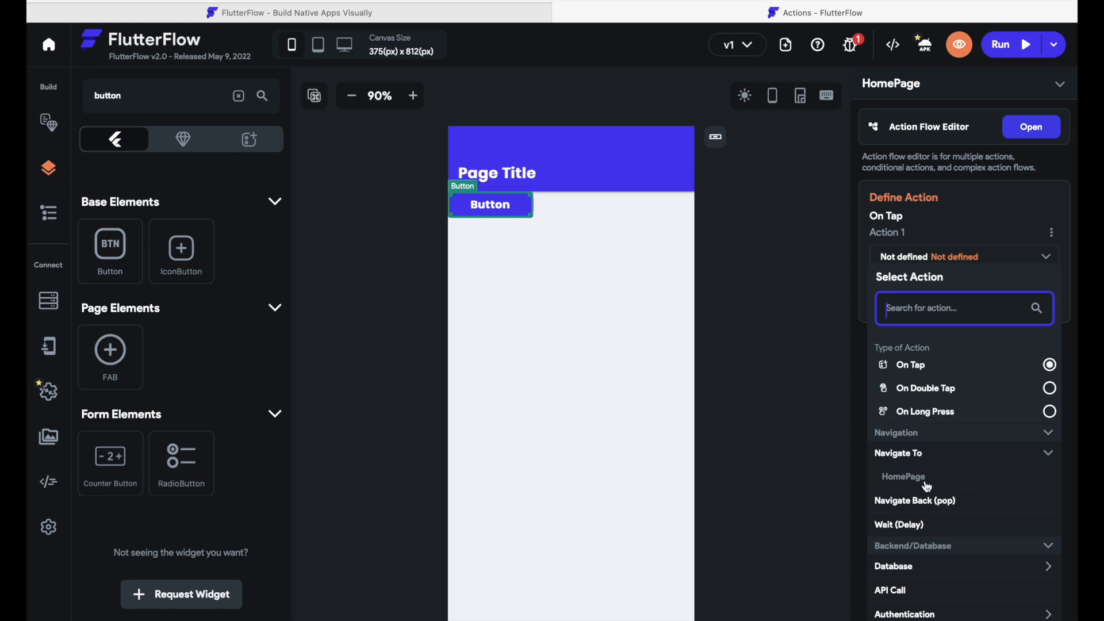
pyautogui.scroll(-2, 939, 495)
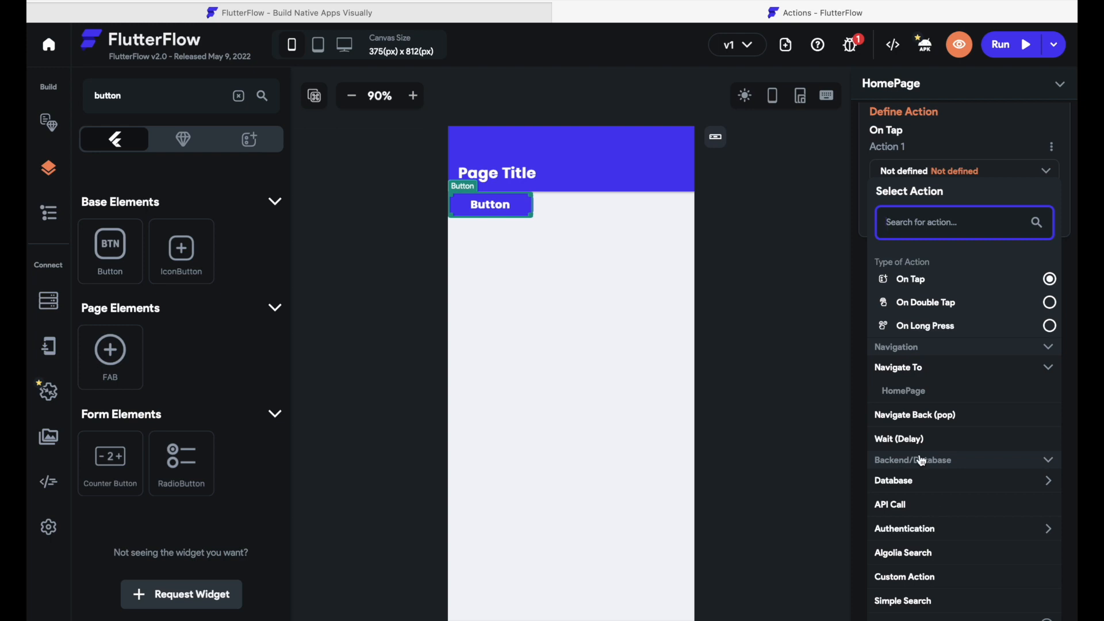
pyautogui.click(939, 483)
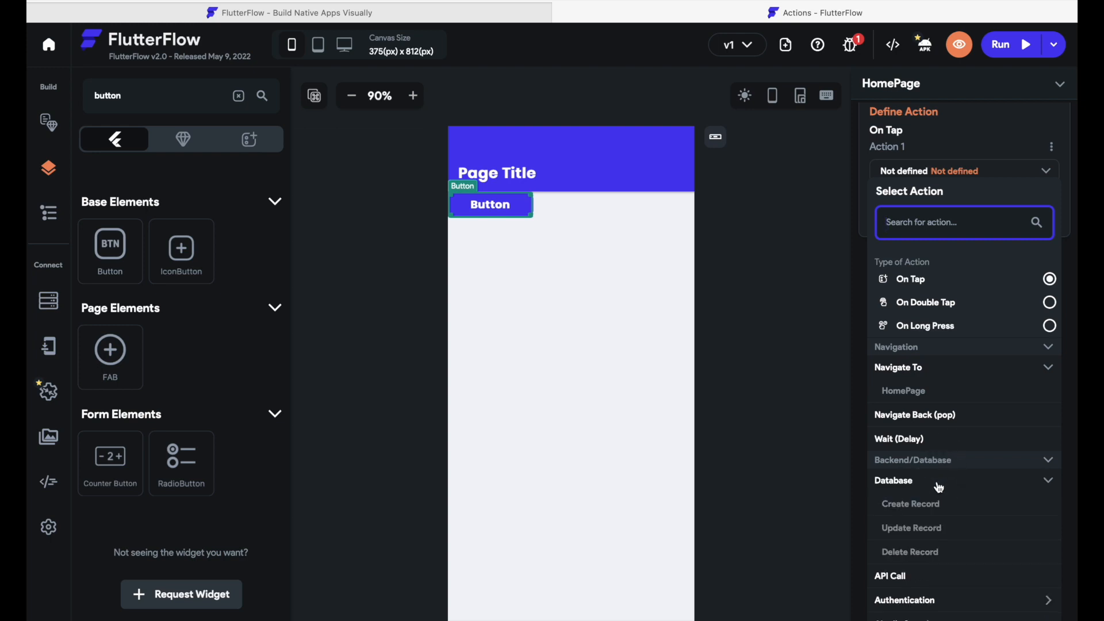
pyautogui.scroll(-1, 937, 486)
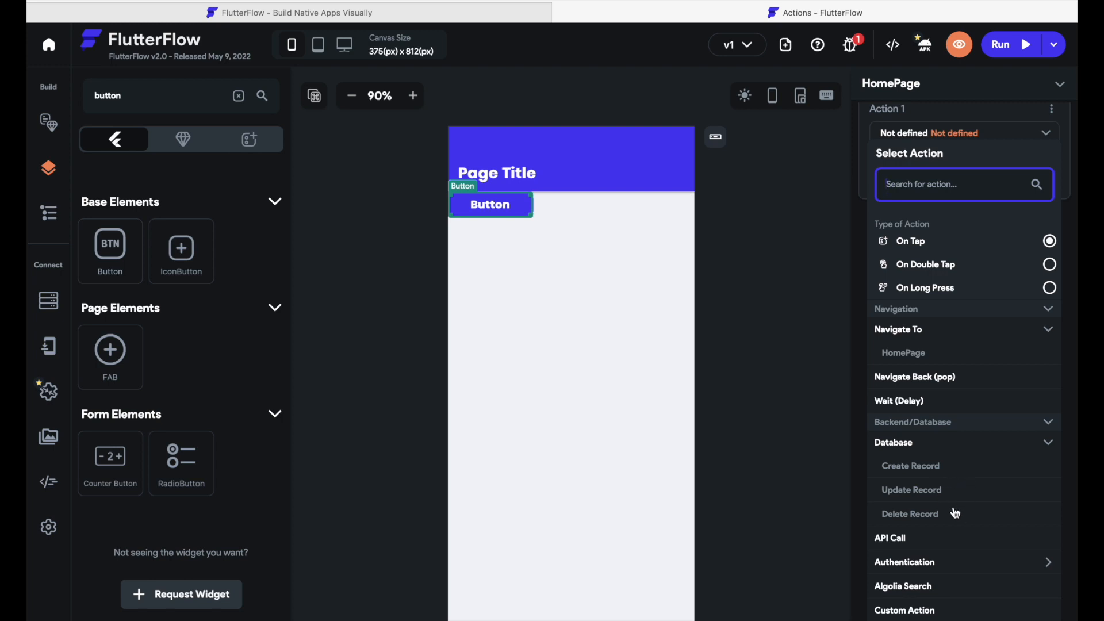
pyautogui.scroll(-10, 961, 246)
pyautogui.scroll(4, 961, 246)
pyautogui.scroll(-9, 961, 246)
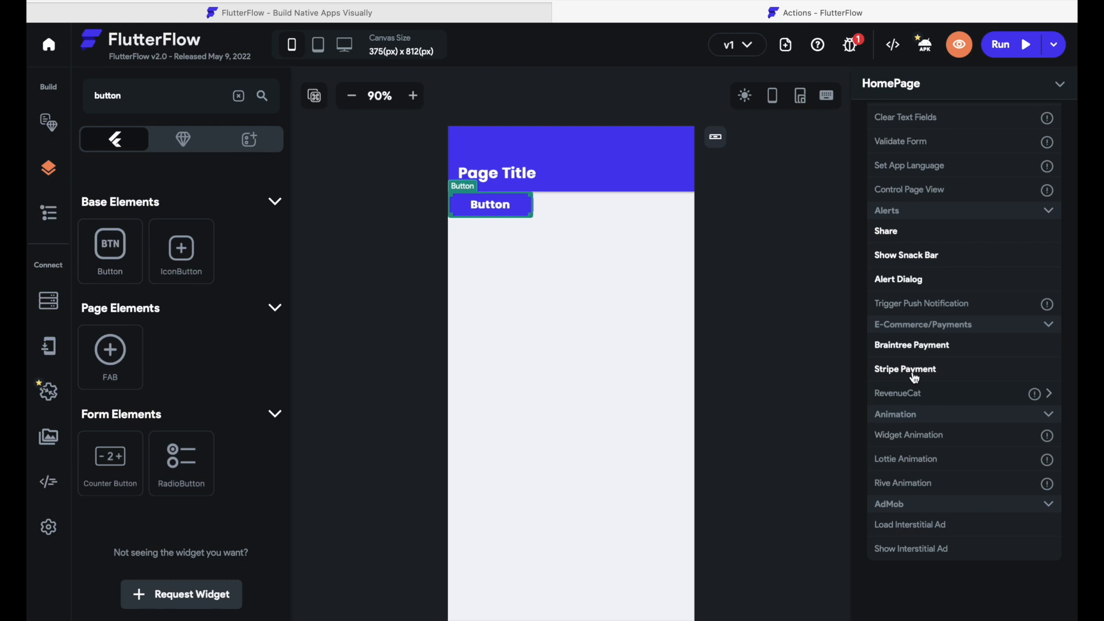
pyautogui.scroll(10, 915, 377)
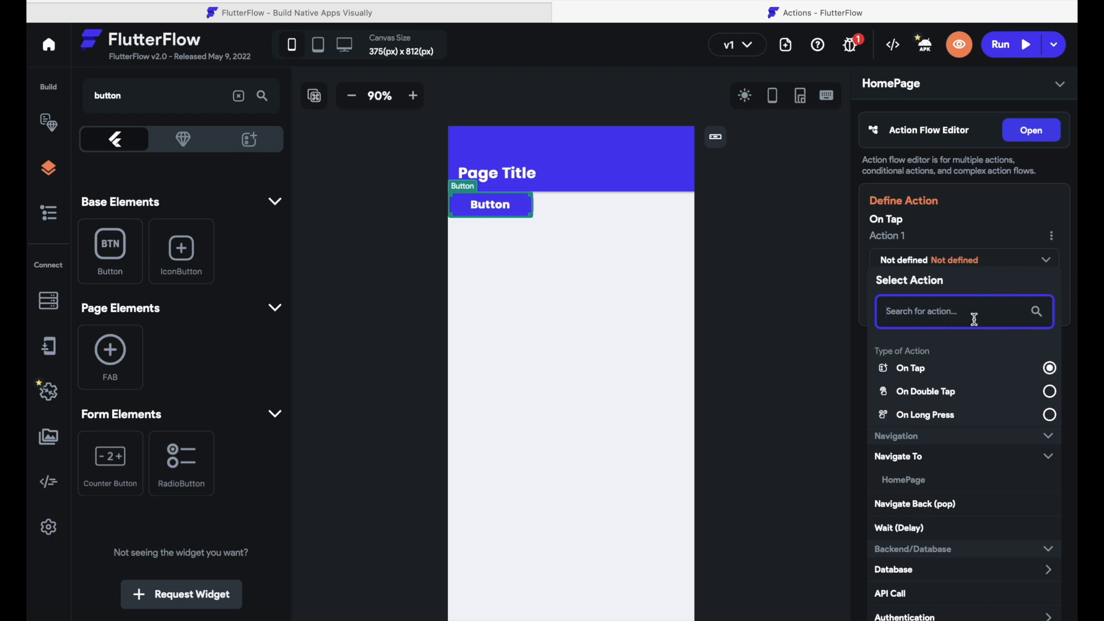
# Step: Set the button's action to Show Snack Bar with the message "You clicked a button"
pyautogui.write('snack')
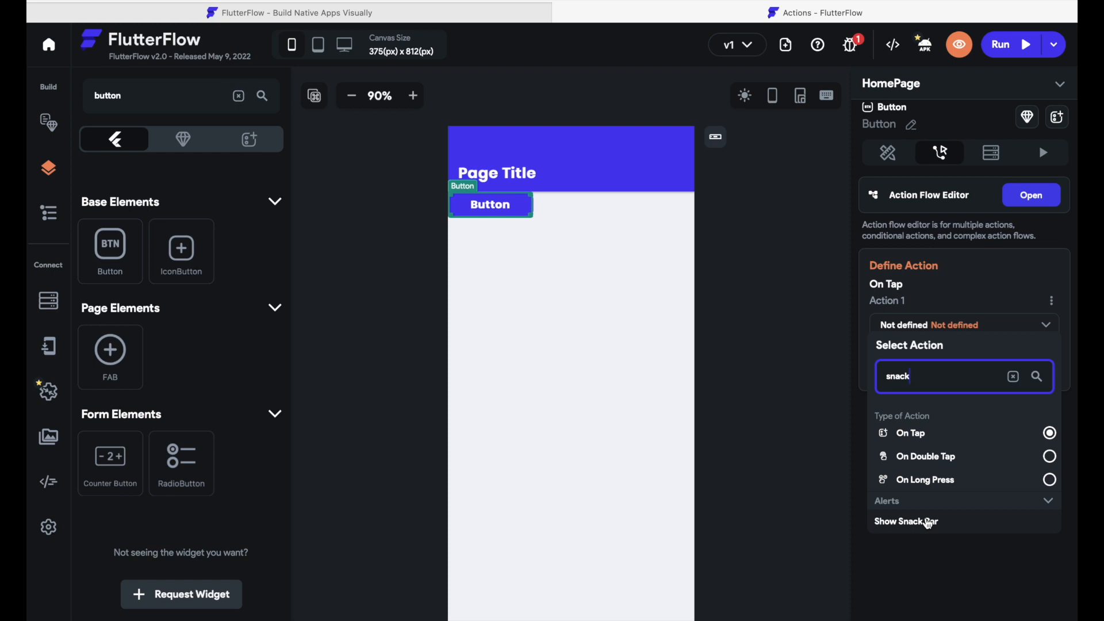
pyautogui.click(936, 523)
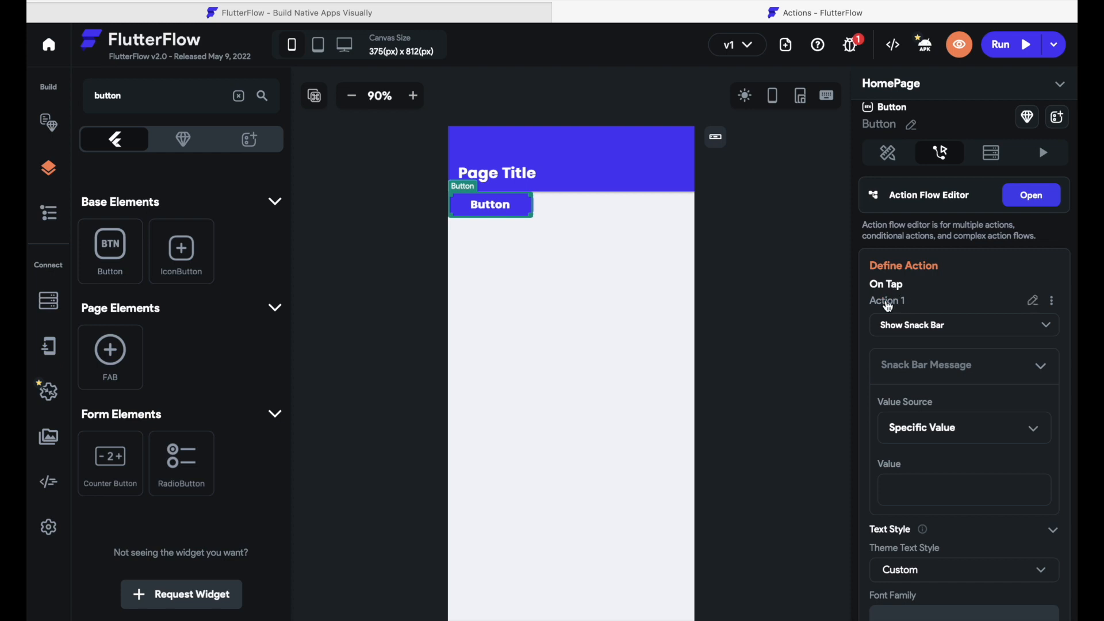
pyautogui.click(931, 486)
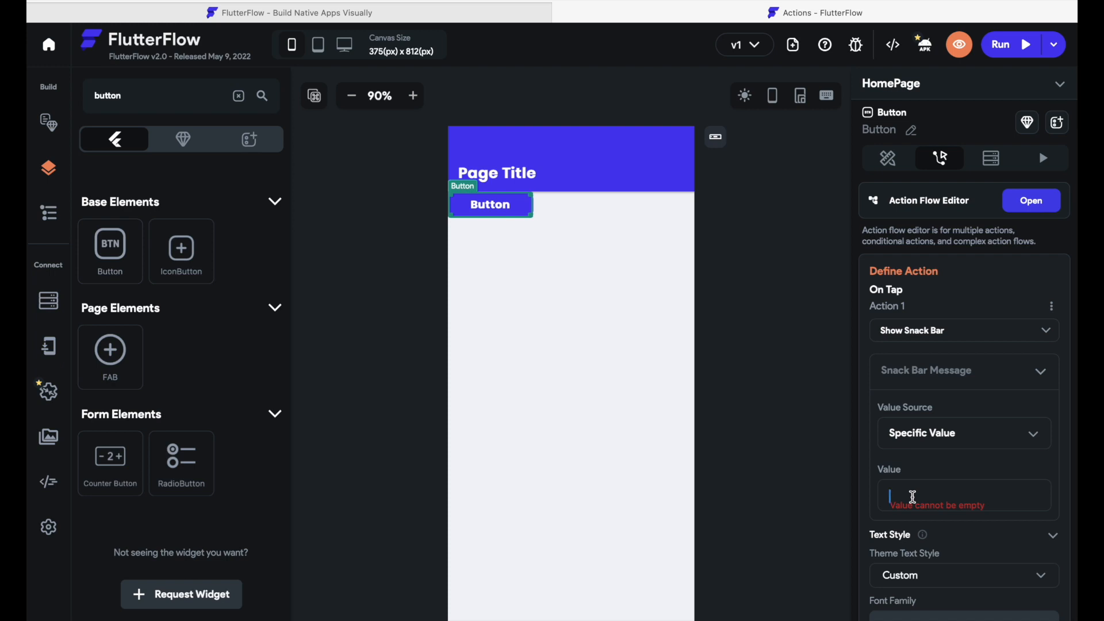
pyautogui.write('You')
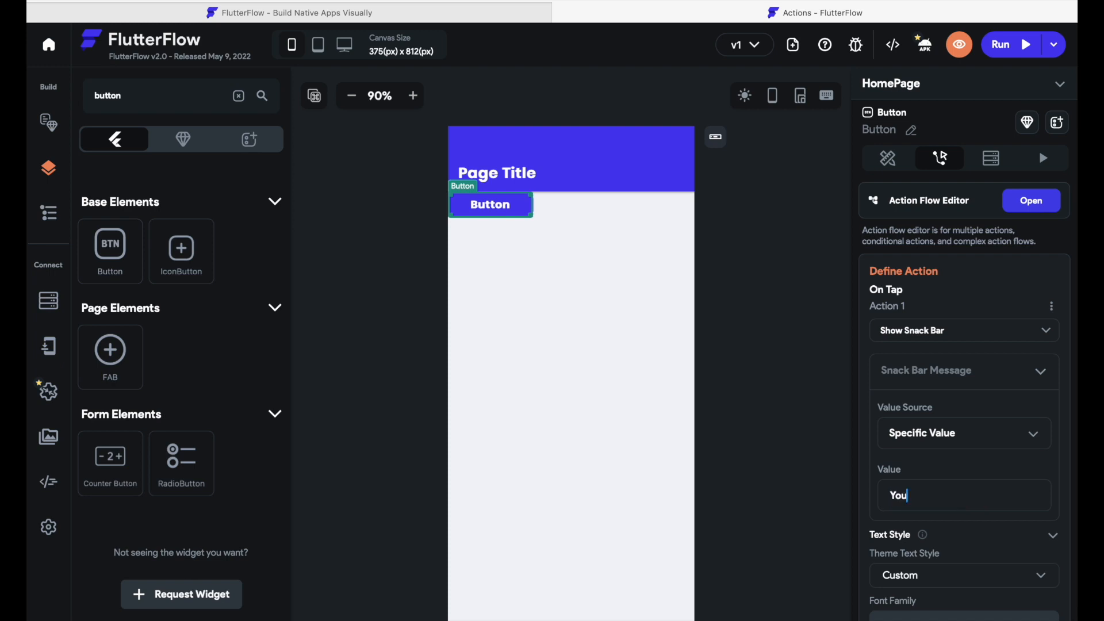
pyautogui.write(' clicked a button')
# Step: Set the snack bar's background color to red, #FF0000
pyautogui.scroll(-5, 953, 512)
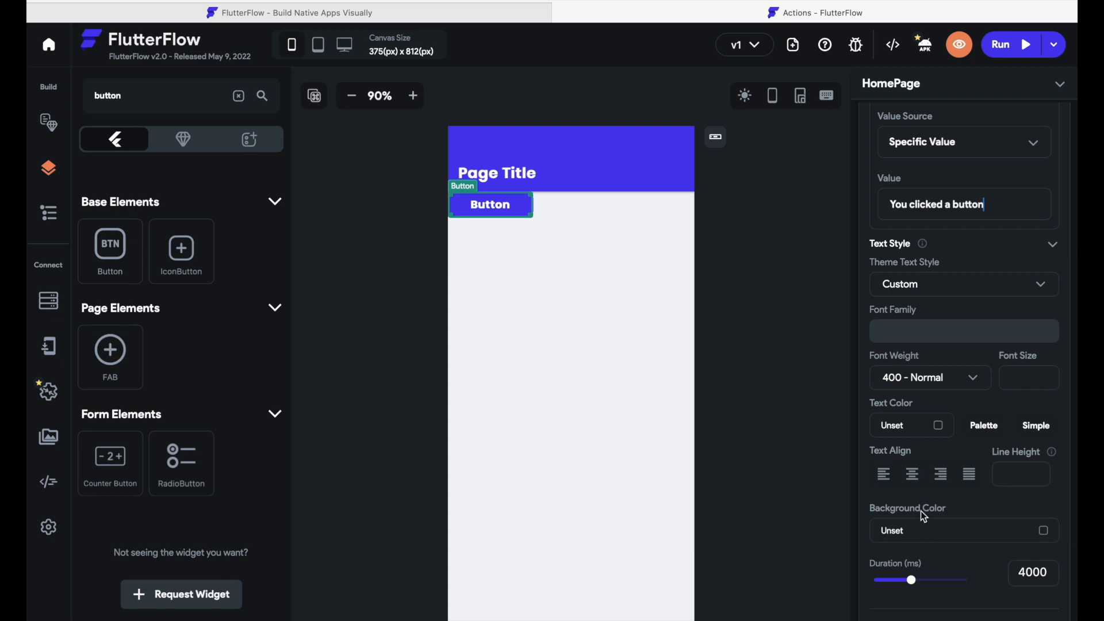
pyautogui.click(926, 541)
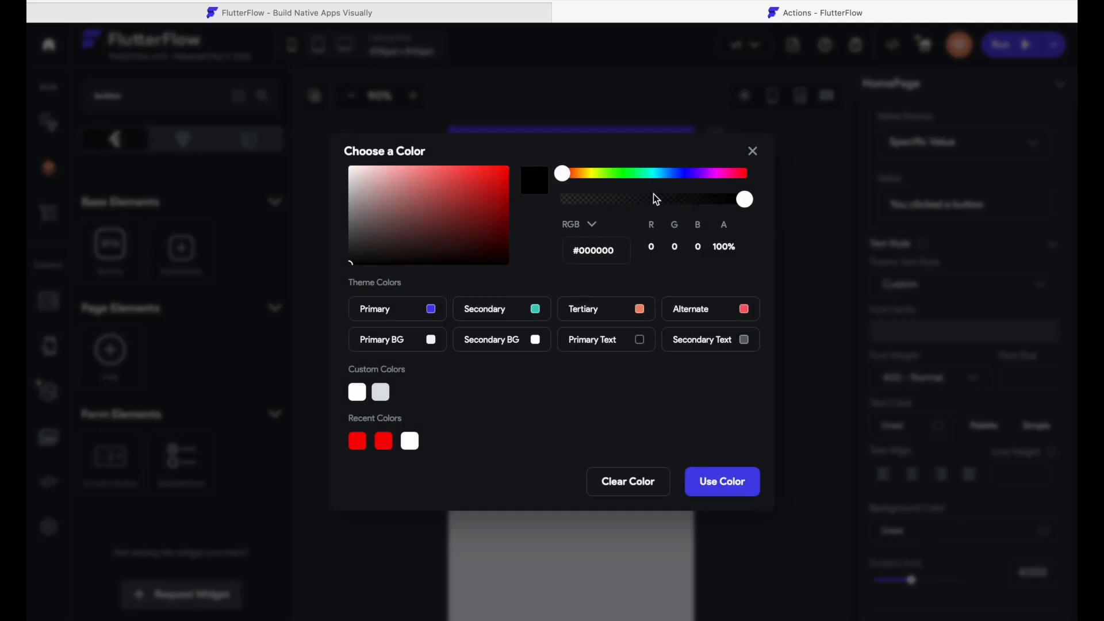
pyautogui.moveTo(504, 185); pyautogui.dragTo(516, 162)
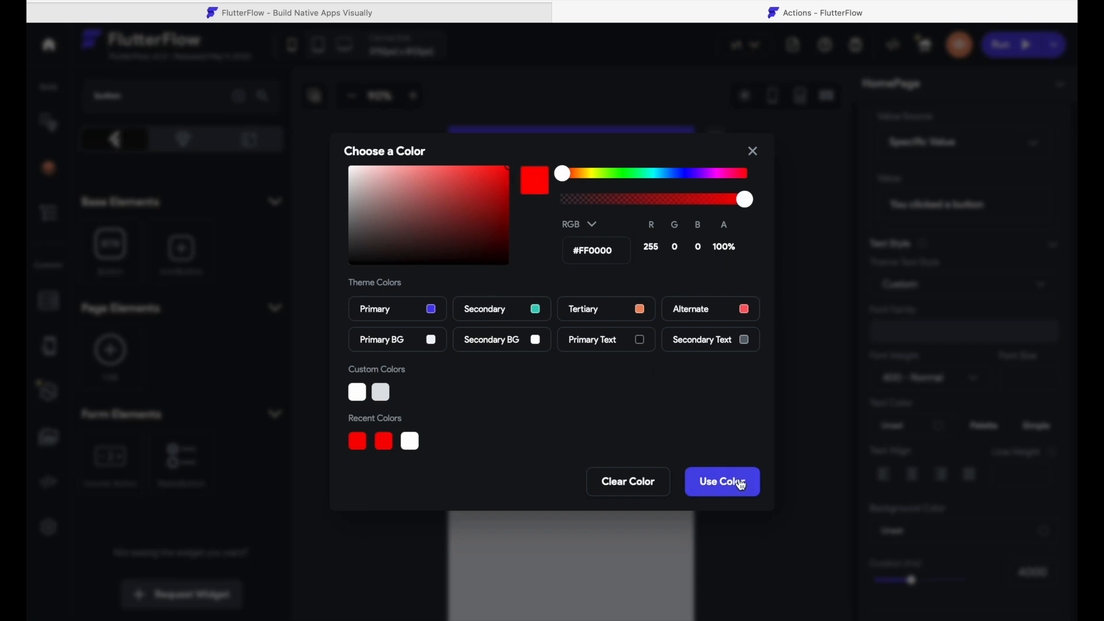
pyautogui.click(740, 485)
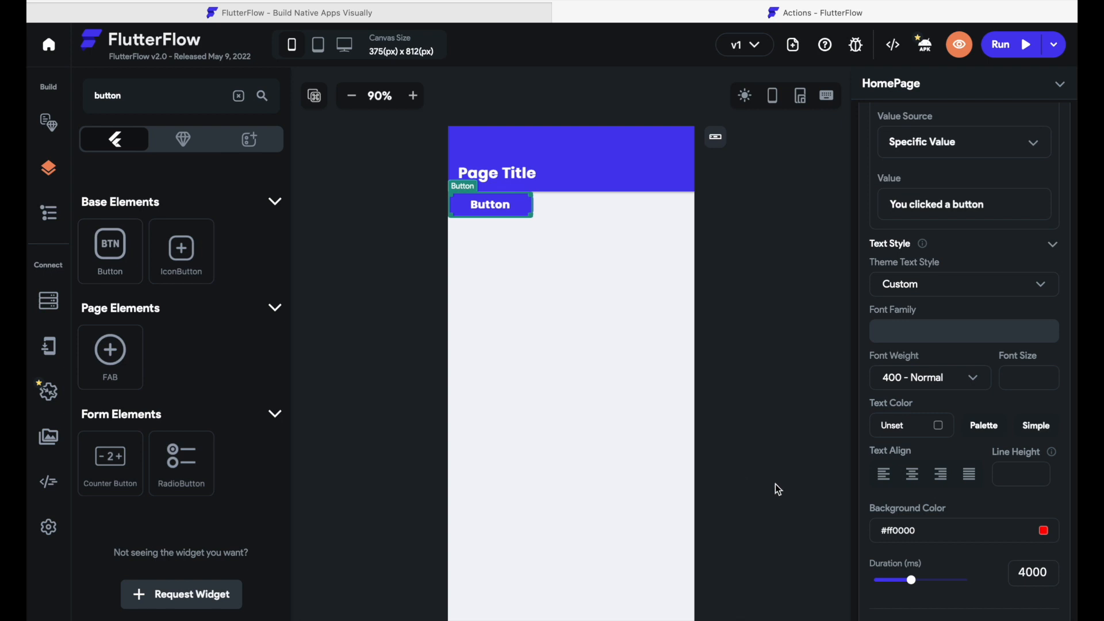
# Step: Set the snack bar's text color to white, #FFFFFF
pyautogui.click(932, 426)
pyautogui.click(944, 432)
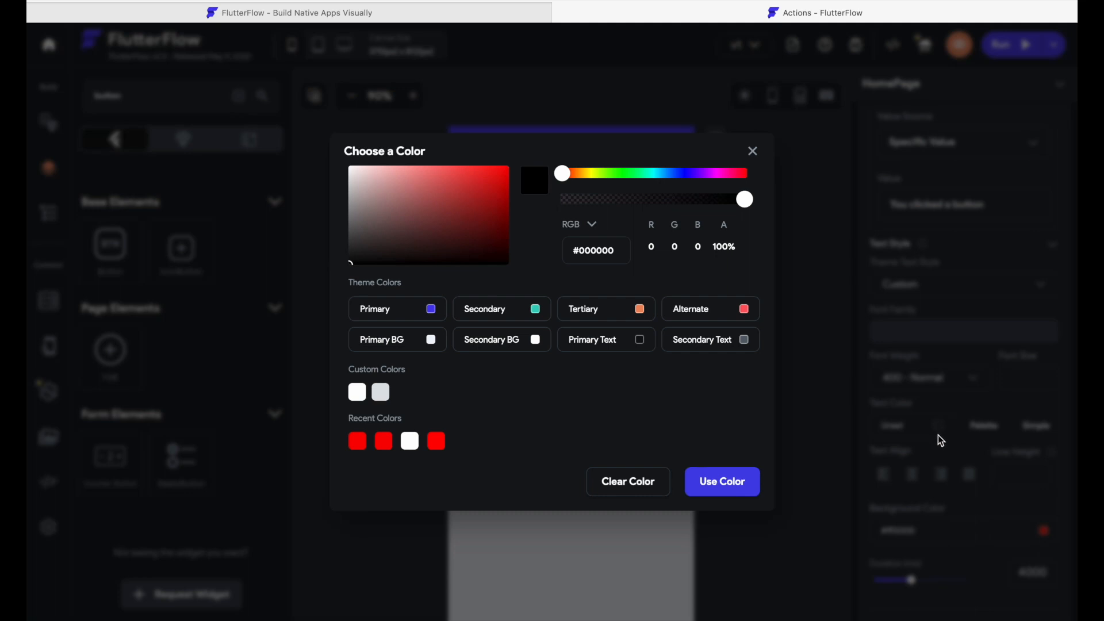
pyautogui.moveTo(401, 177); pyautogui.dragTo(320, 144)
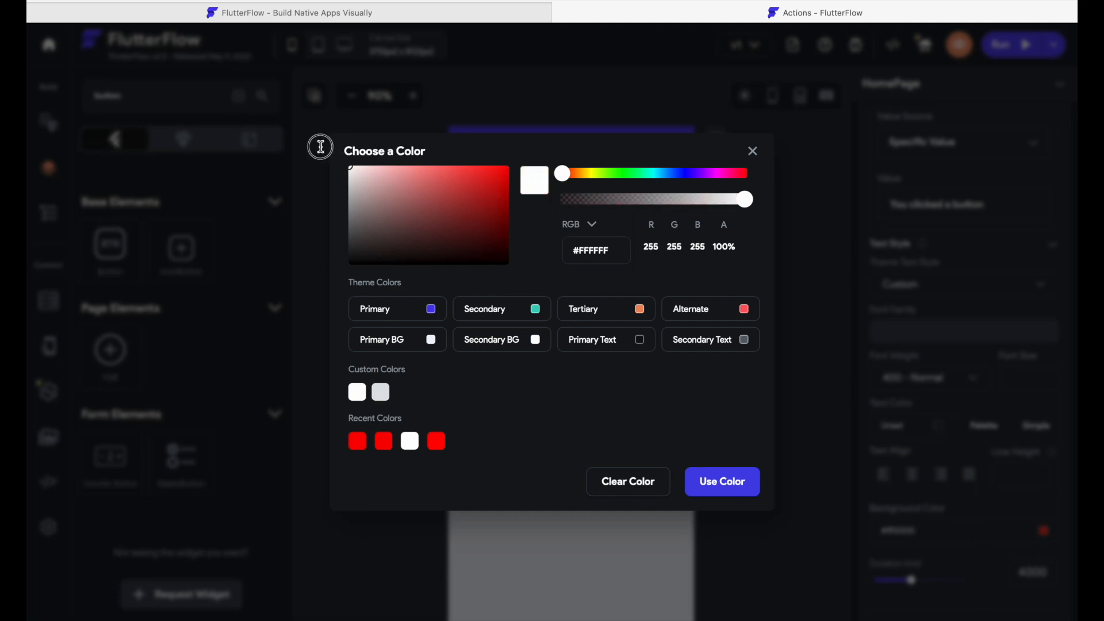
pyautogui.click(723, 483)
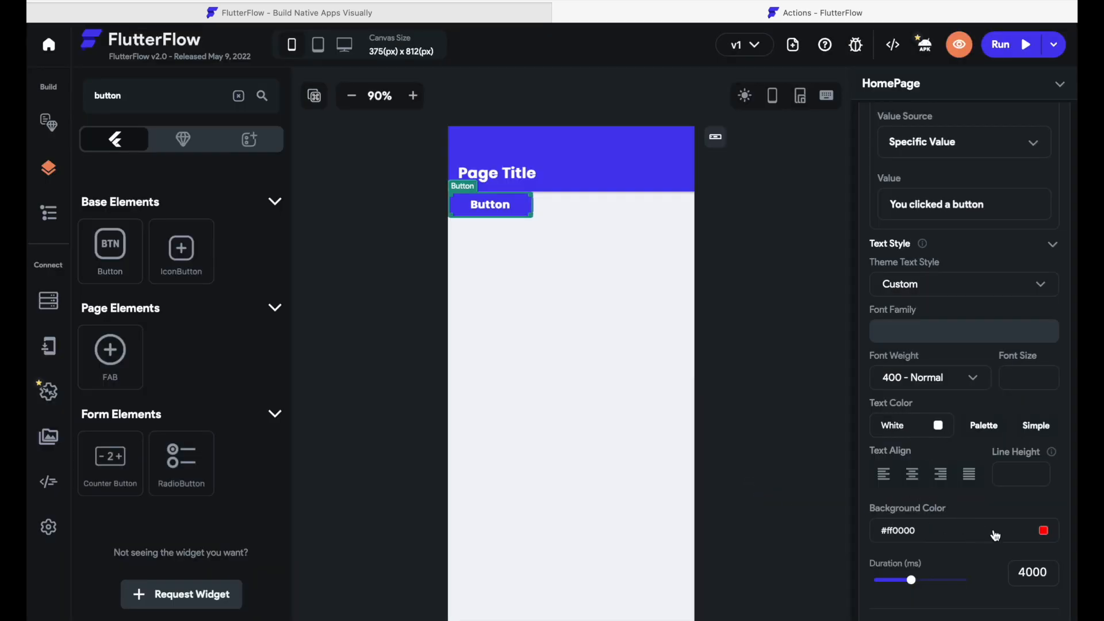
# Step: Run the app and tap its button to test the snack bar action
pyautogui.scroll(5, 1025, 539)
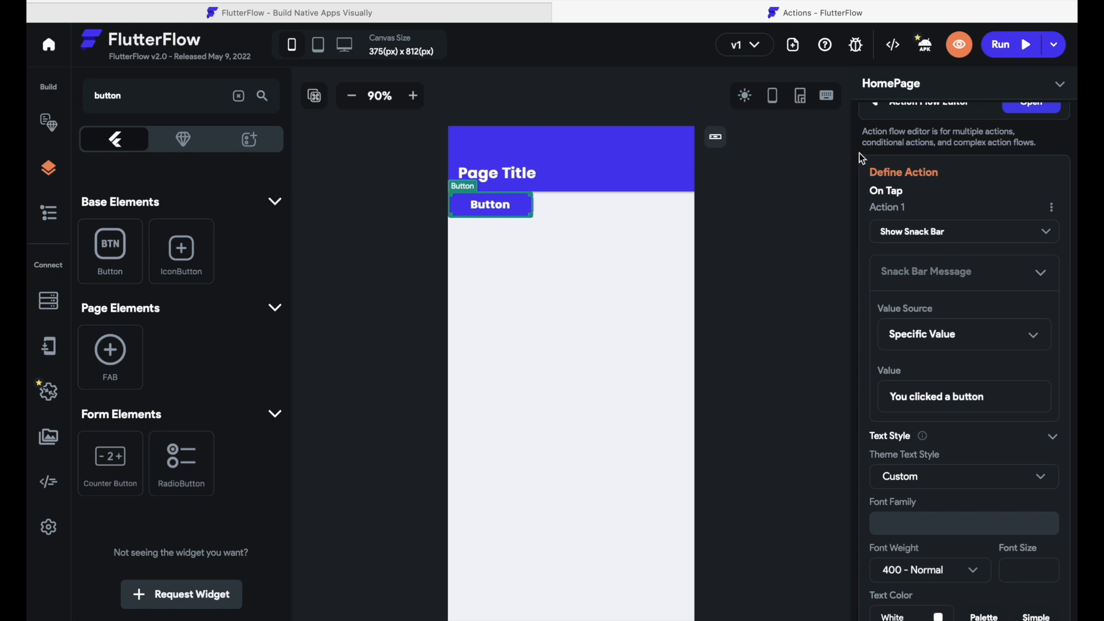
pyautogui.click(1021, 46)
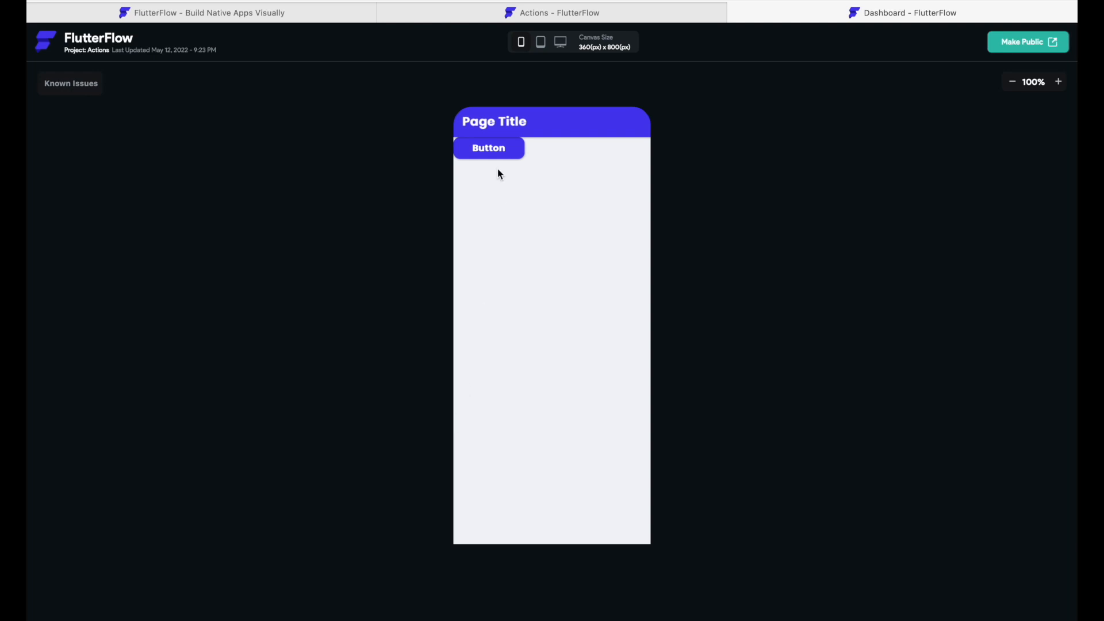
pyautogui.click(498, 152)
pyautogui.click(492, 159)
# Step: Return to the Actions project editor and select the button on the page to show its action
pyautogui.click(498, 17)
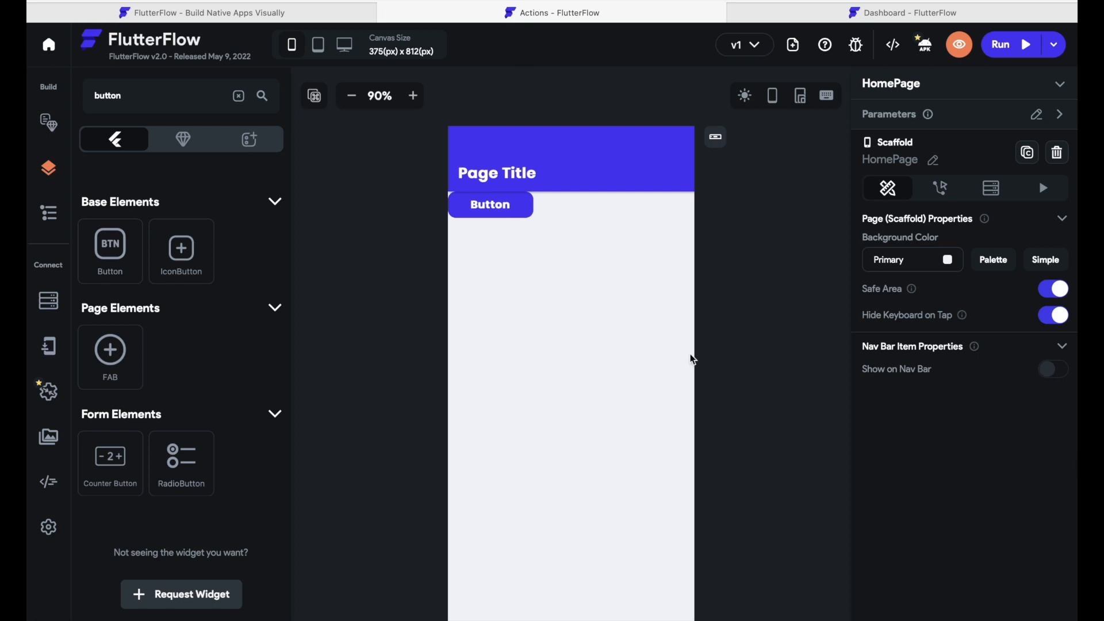
pyautogui.click(513, 208)
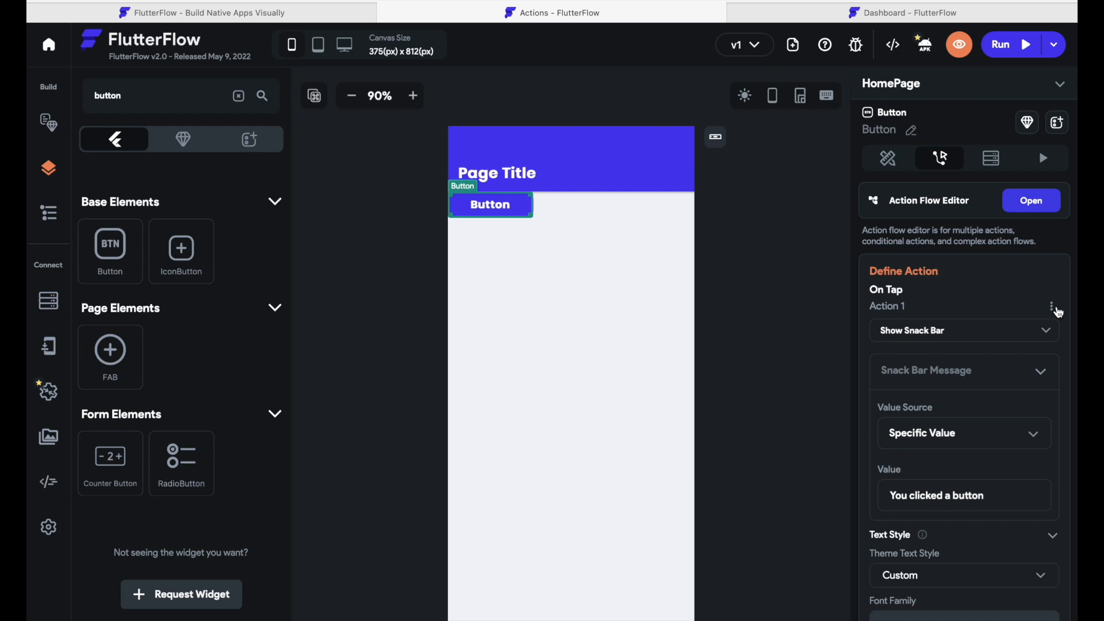
pyautogui.click(1054, 307)
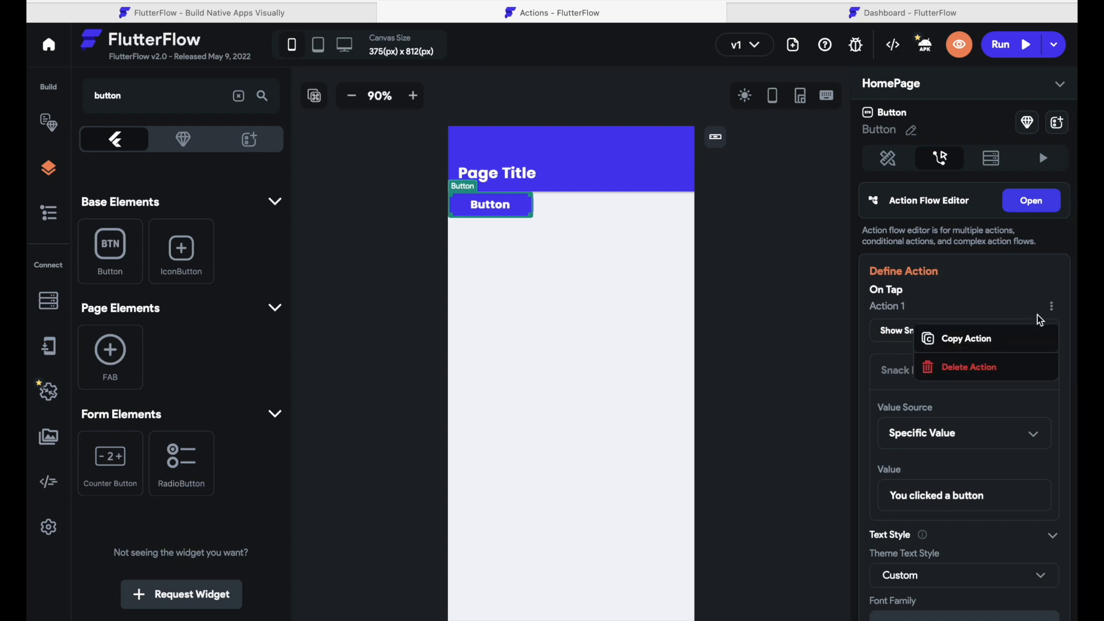
pyautogui.click(988, 370)
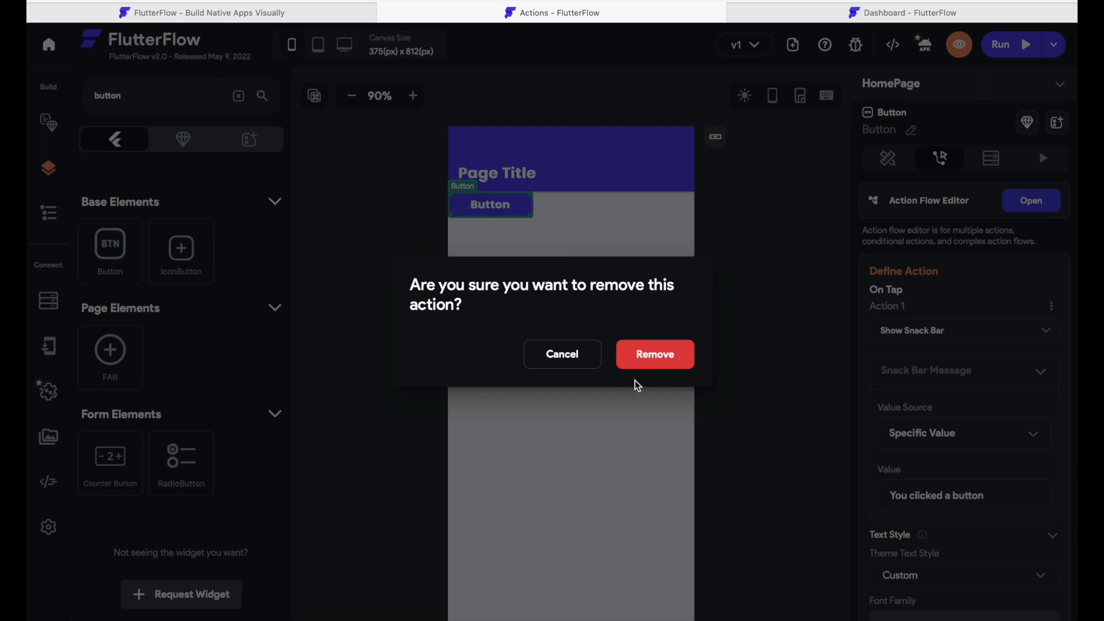
pyautogui.click(576, 363)
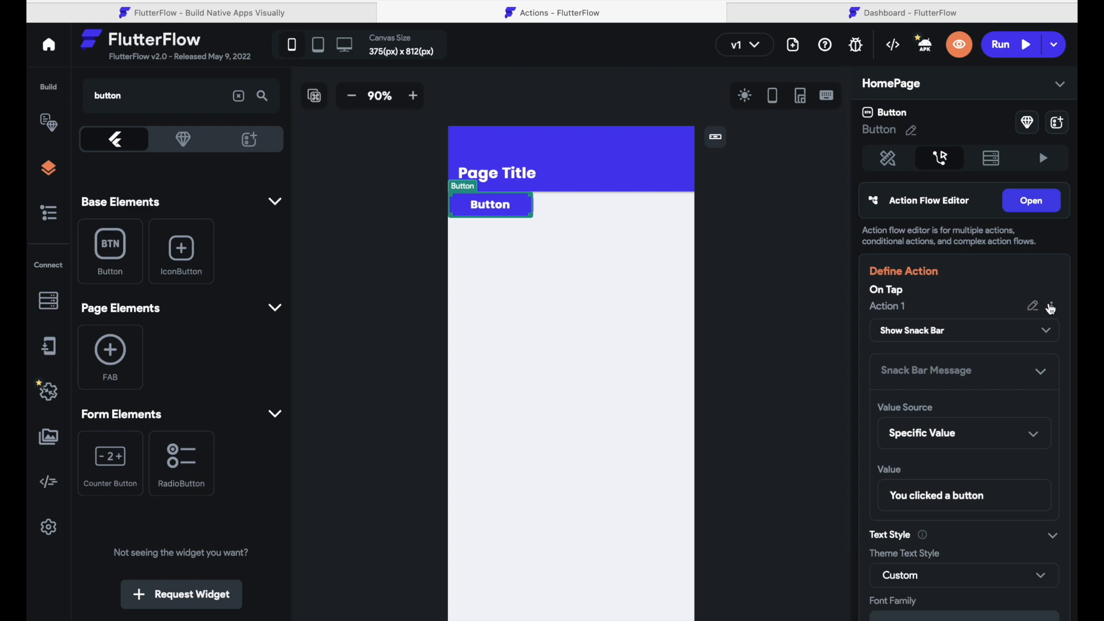
# Step: Copy the button's Show Snack Bar action for reuse
pyautogui.click(1051, 307)
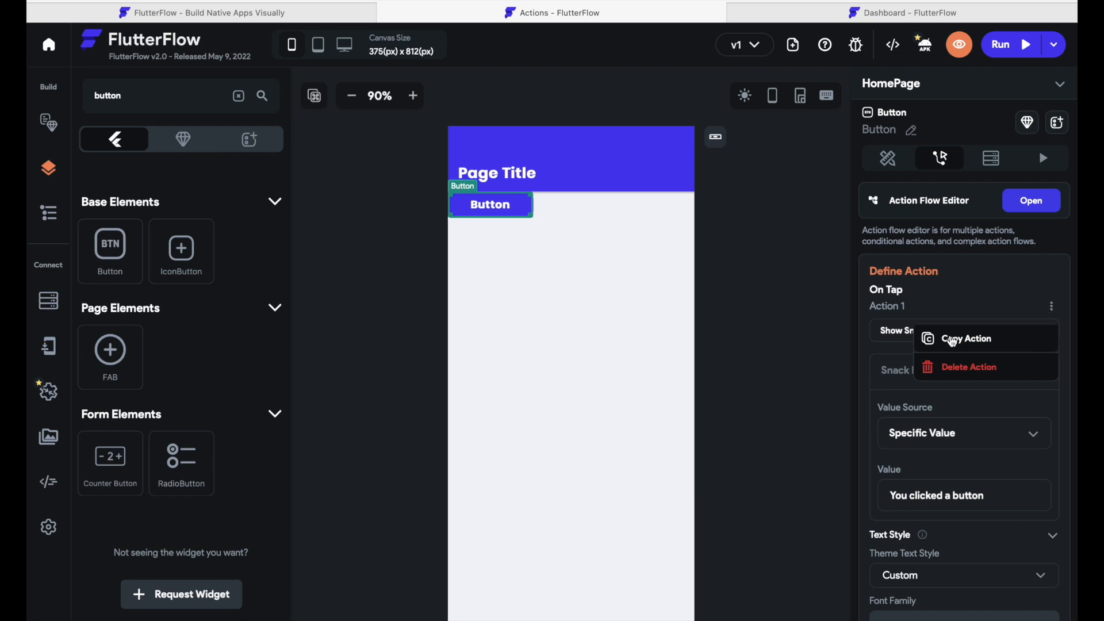
pyautogui.click(953, 339)
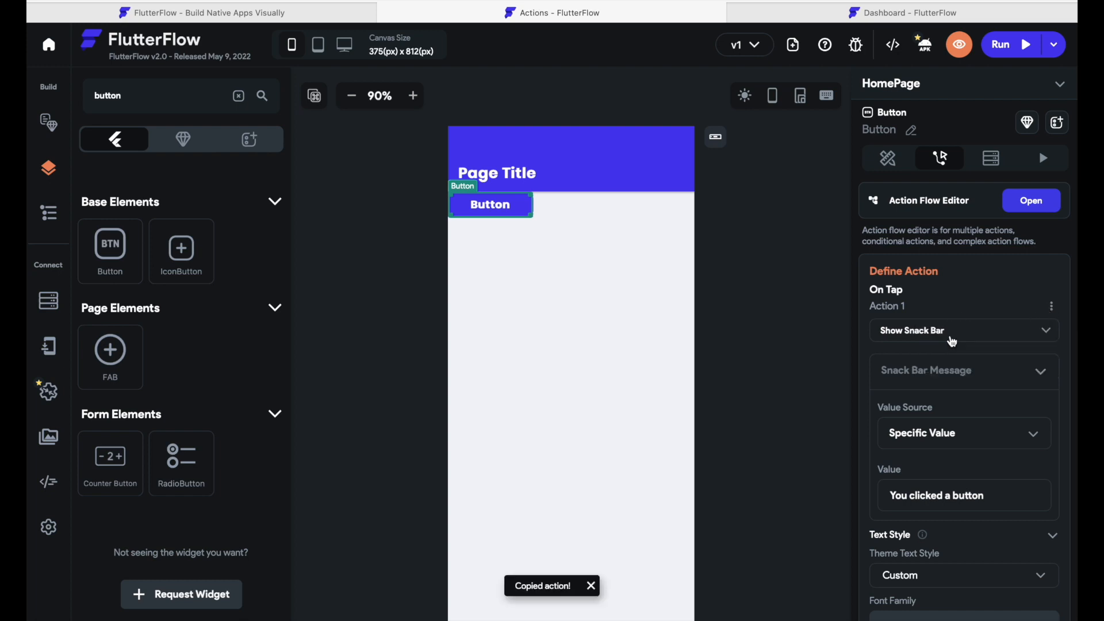
pyautogui.scroll(-2, 953, 341)
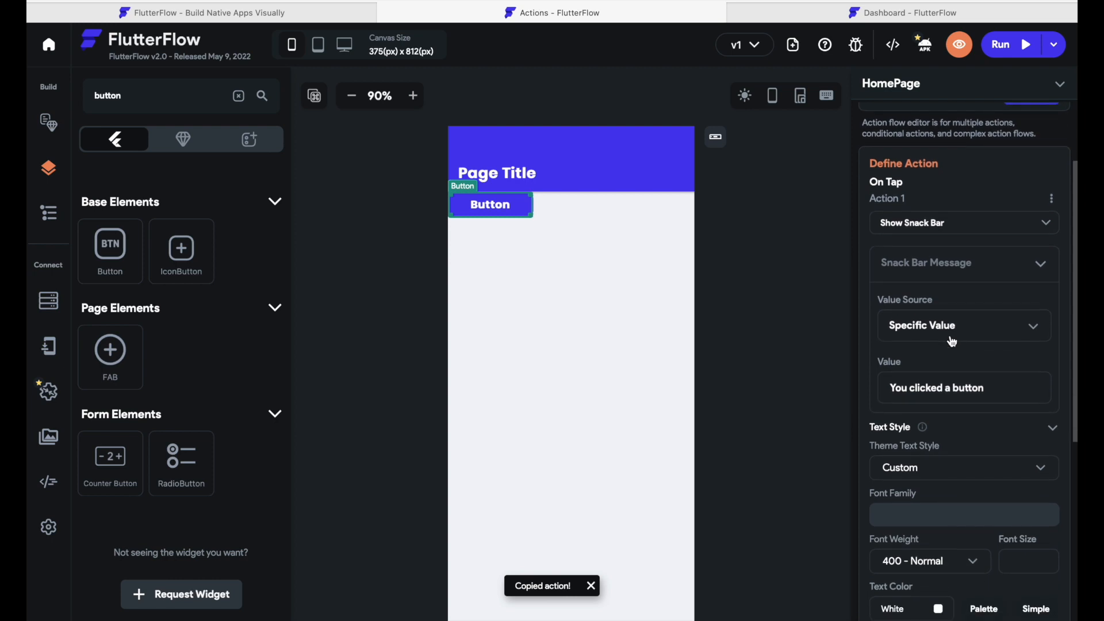
# Step: Add a second button to the page, wrapping it and the existing column in a new row
pyautogui.click(489, 365)
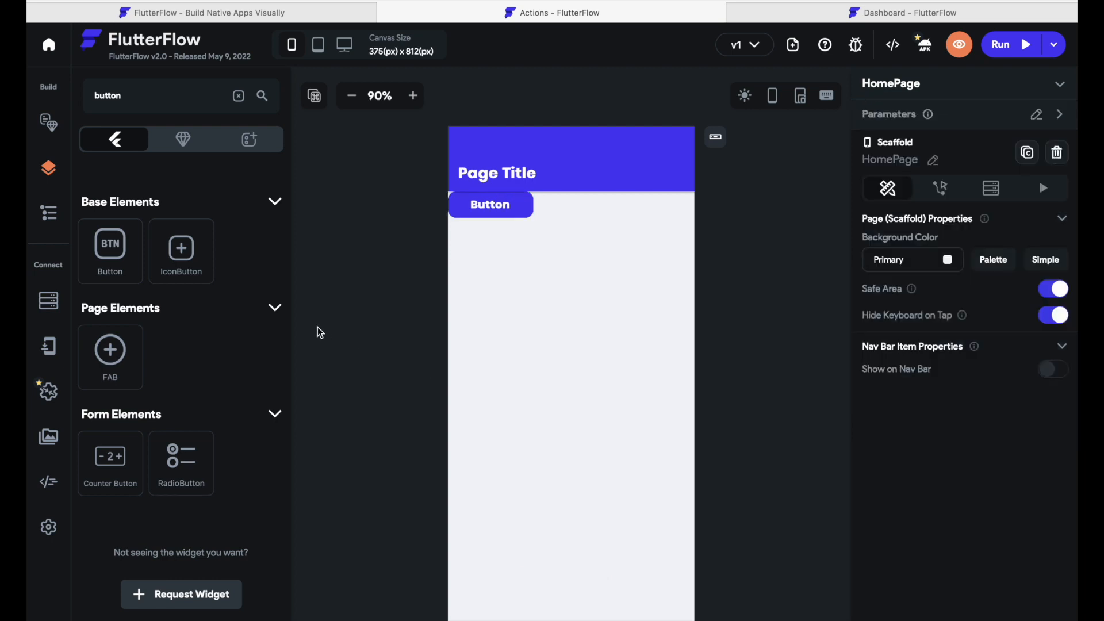
pyautogui.moveTo(99, 251); pyautogui.dragTo(551, 262)
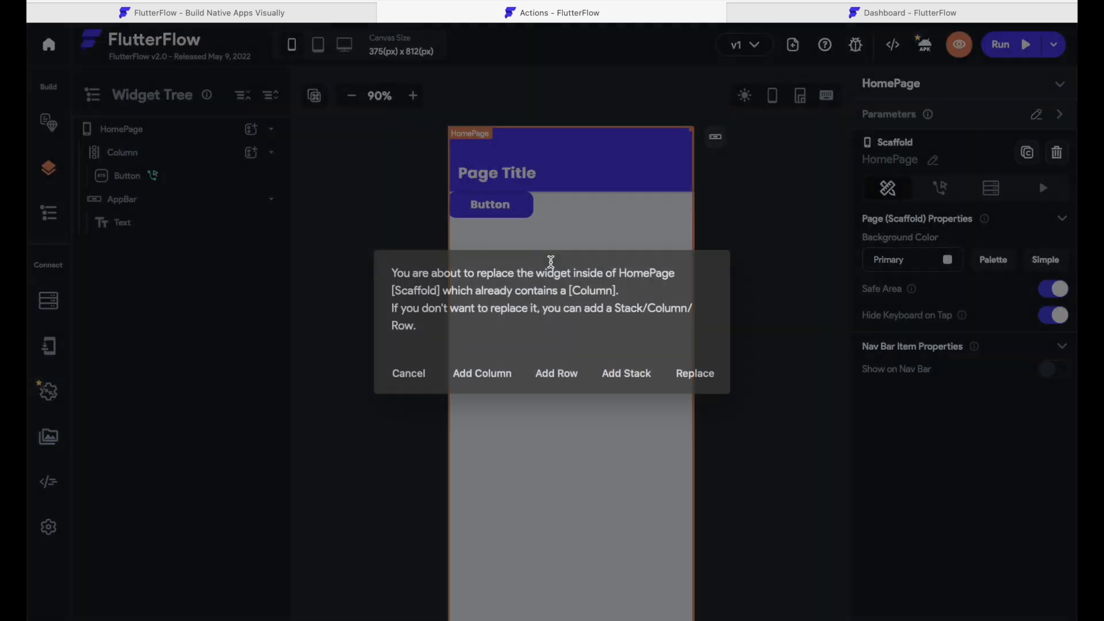
pyautogui.click(563, 374)
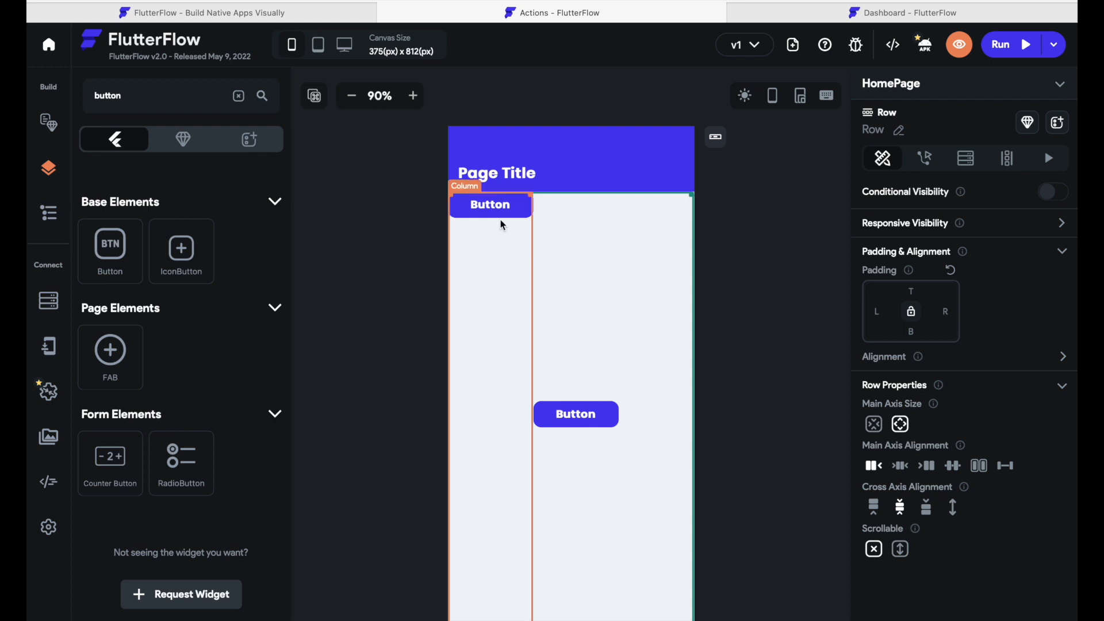
# Step: Set the second button's fill color to green, #39EF5E
pyautogui.click(604, 410)
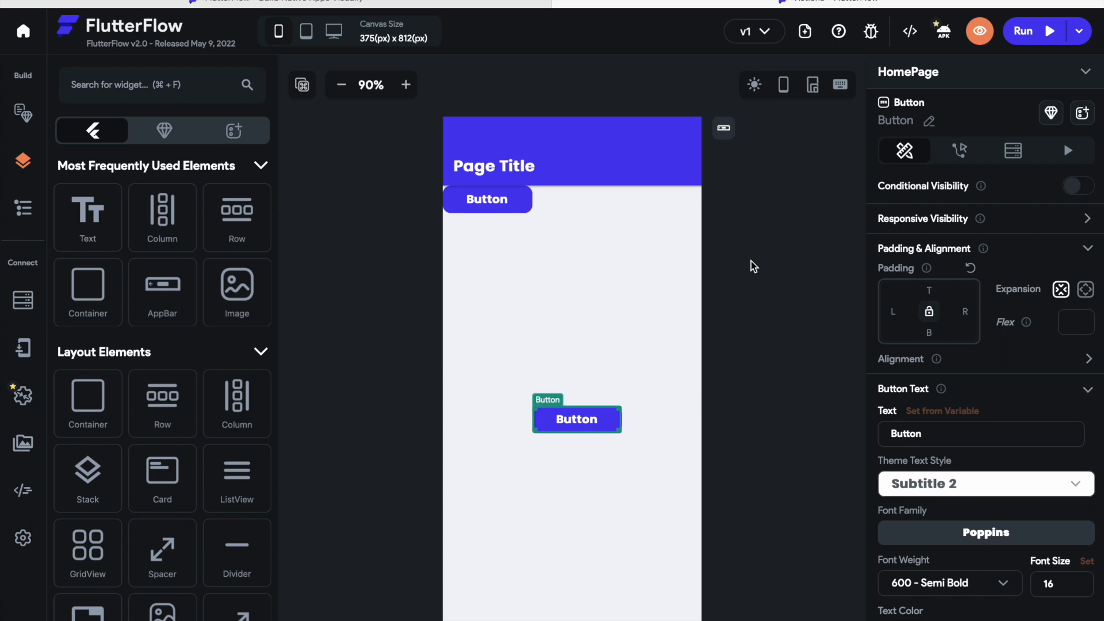
pyautogui.scroll(-1, 973, 387)
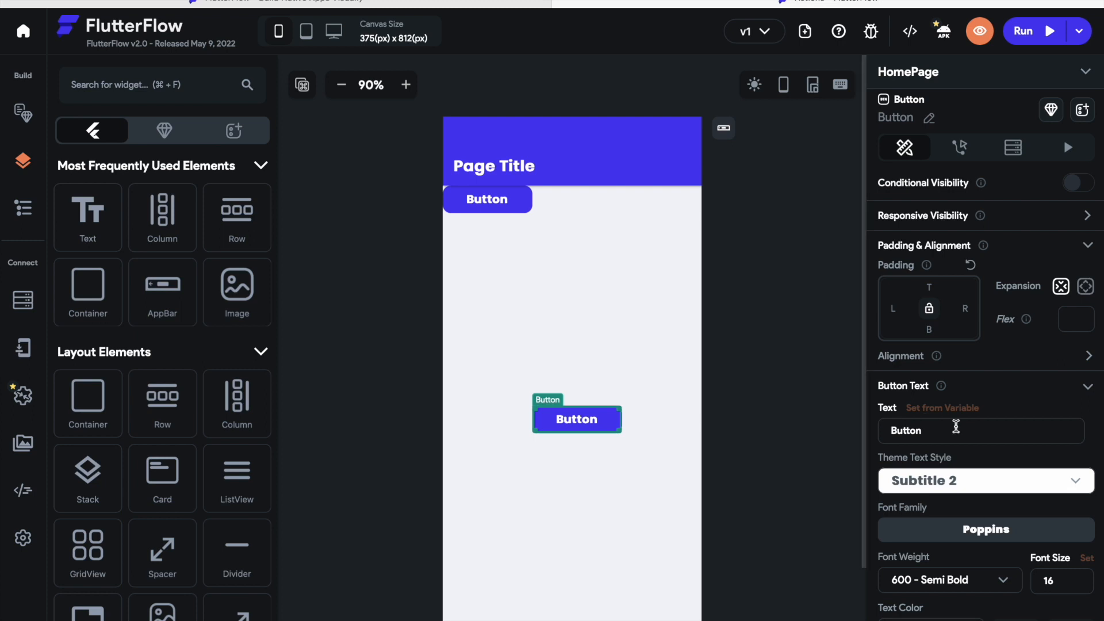
pyautogui.scroll(-8, 954, 424)
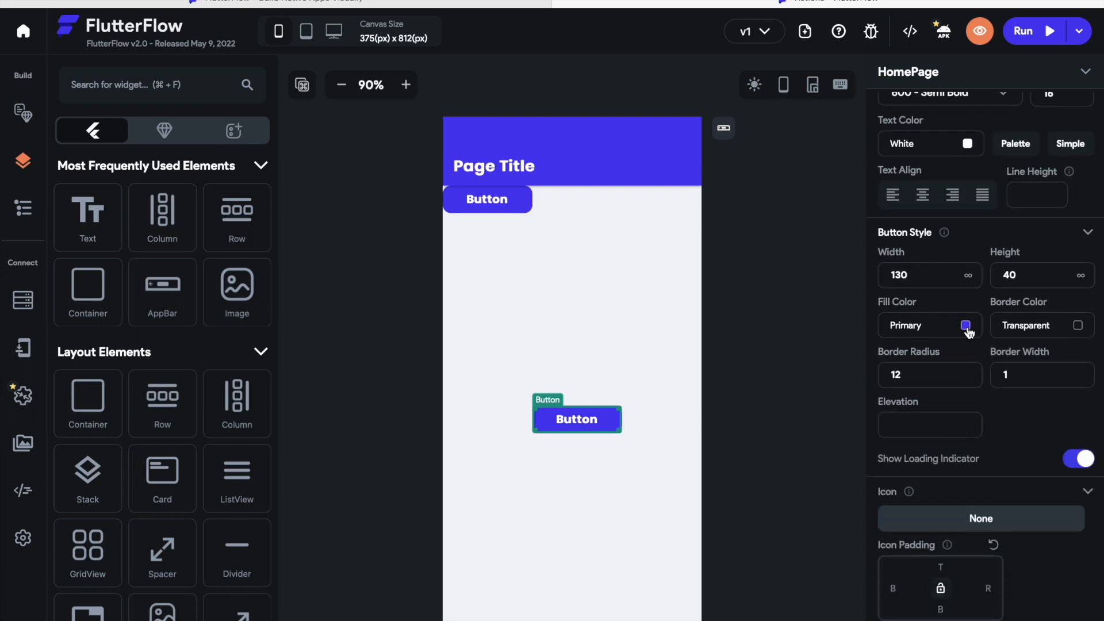
pyautogui.click(967, 326)
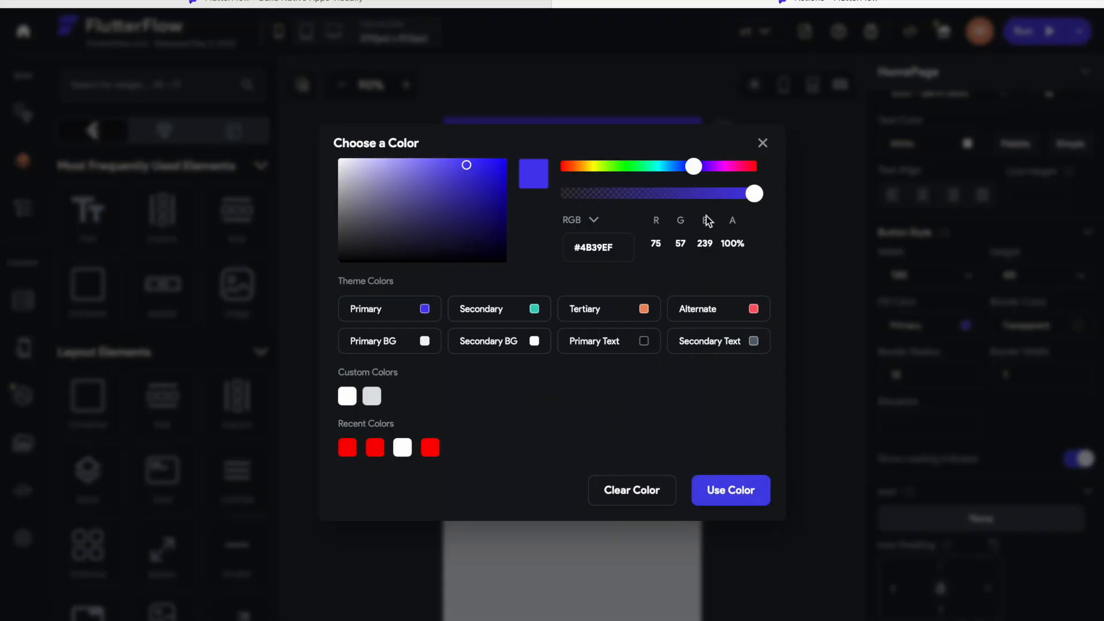
pyautogui.moveTo(643, 167); pyautogui.dragTo(633, 167)
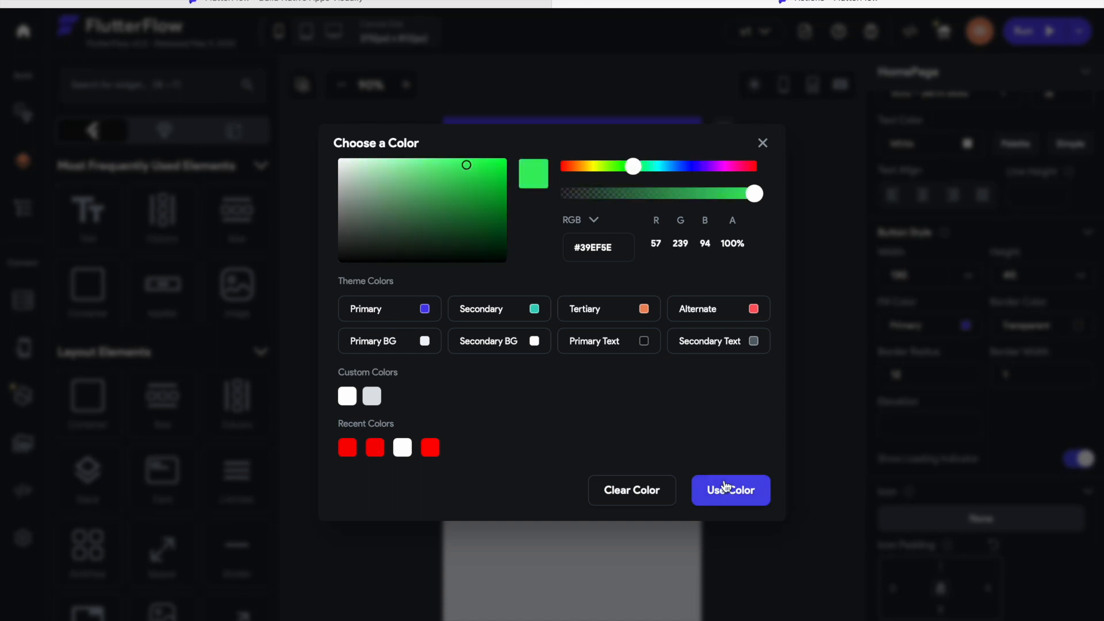
pyautogui.click(726, 488)
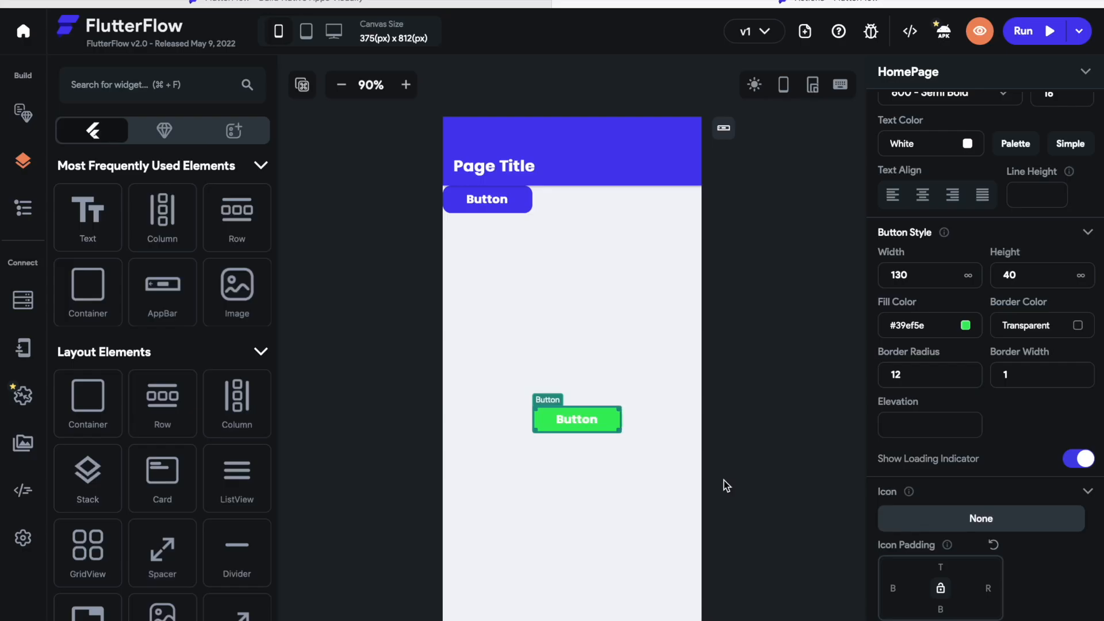
pyautogui.click(583, 294)
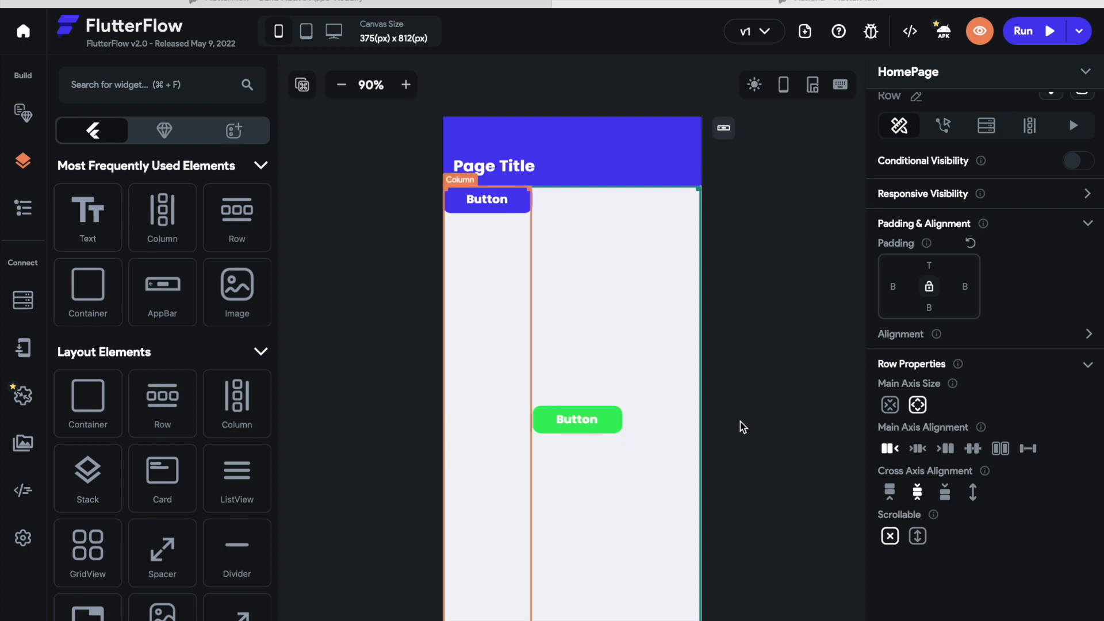
# Step: Paste the copied Show Snack Bar action onto the green button
pyautogui.click(582, 425)
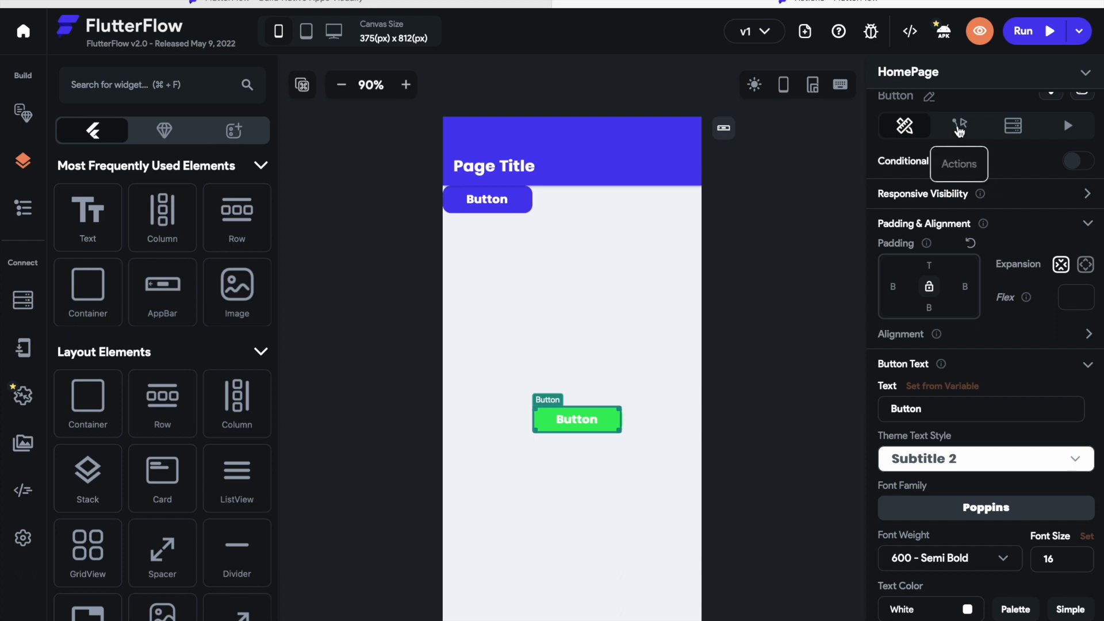
pyautogui.click(959, 131)
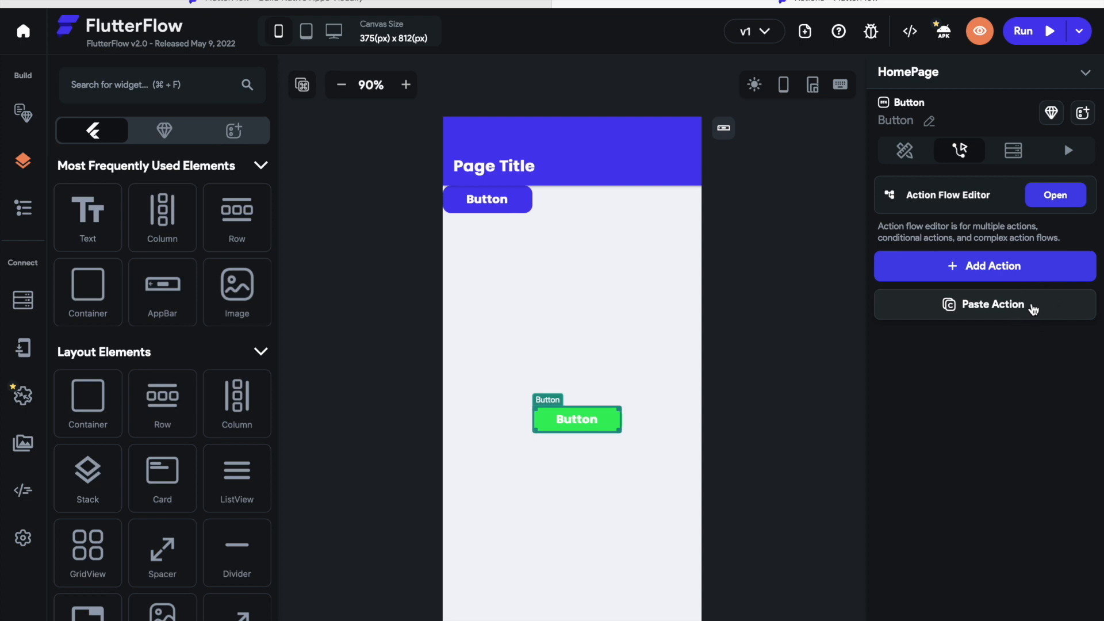
pyautogui.click(1033, 309)
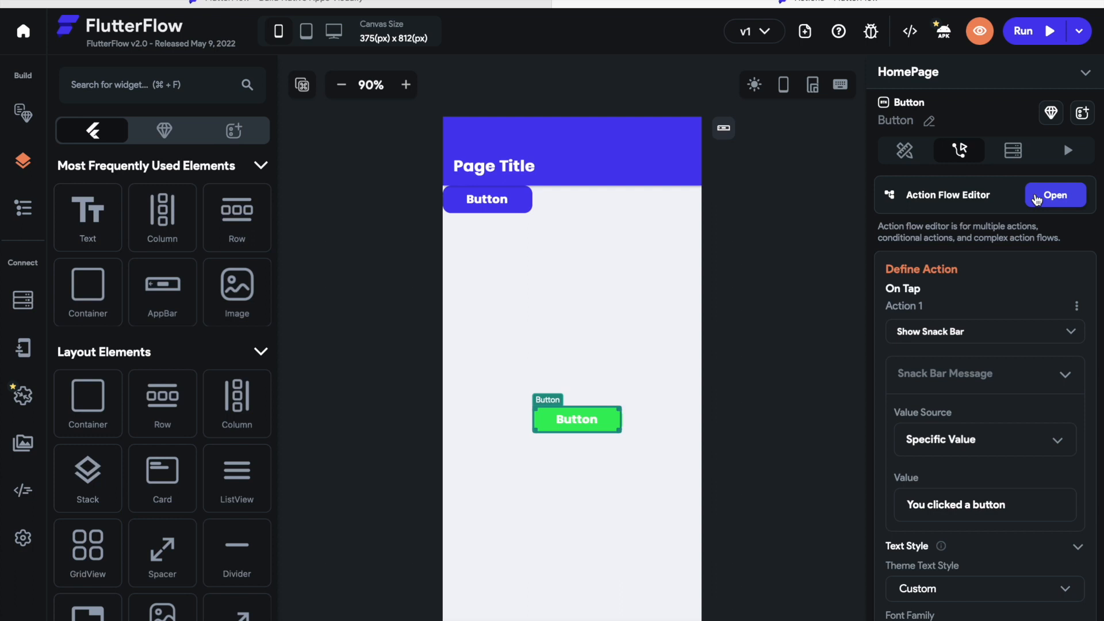
pyautogui.click(1037, 198)
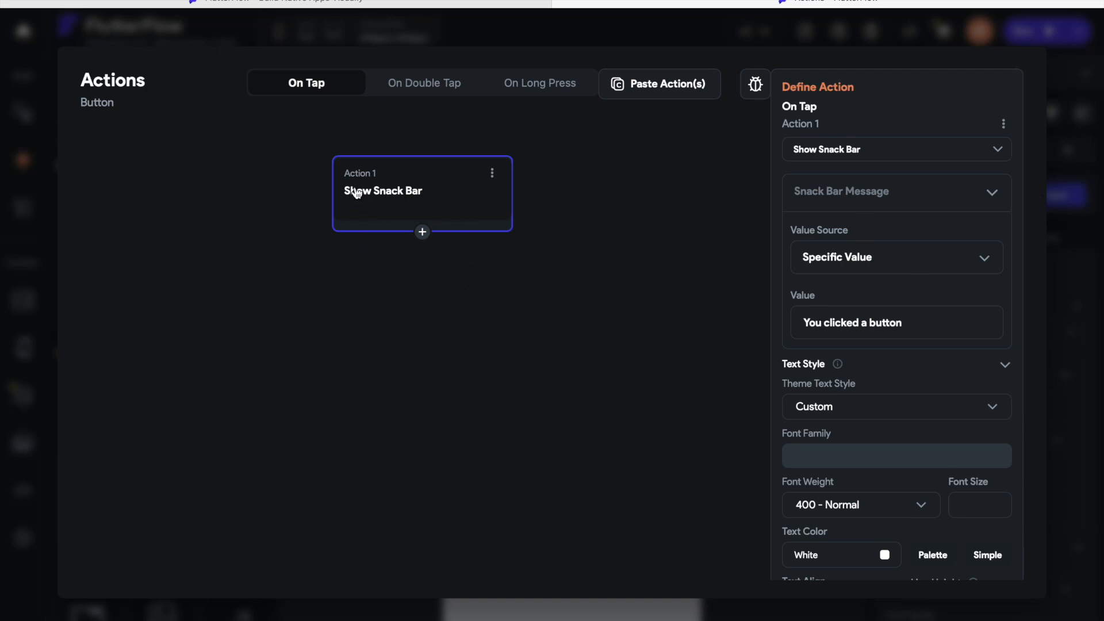
pyautogui.click(423, 233)
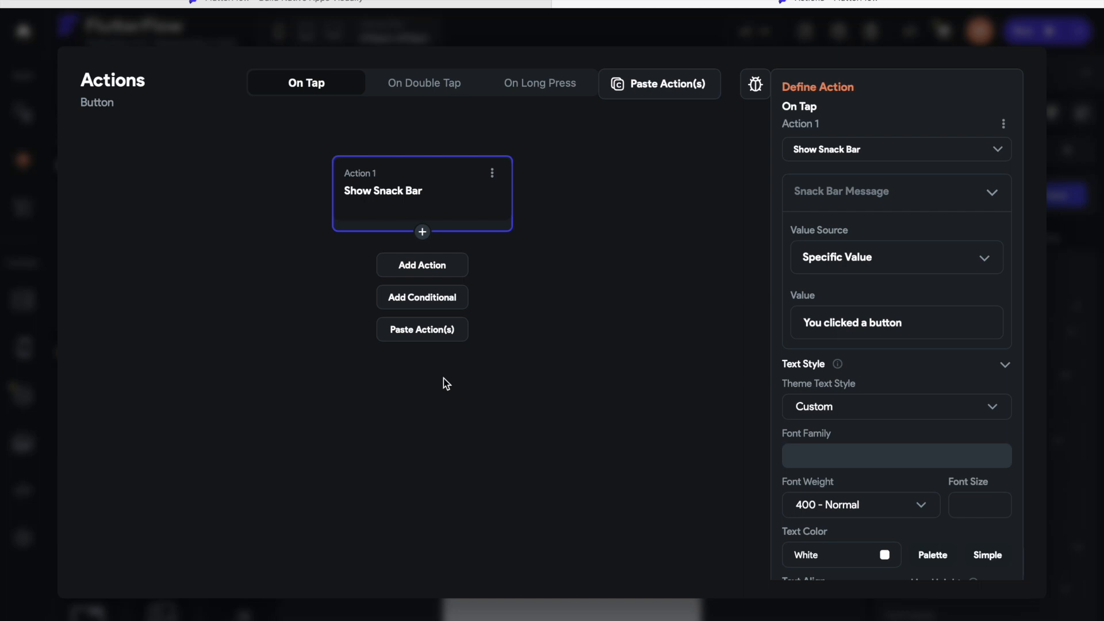
pyautogui.click(453, 265)
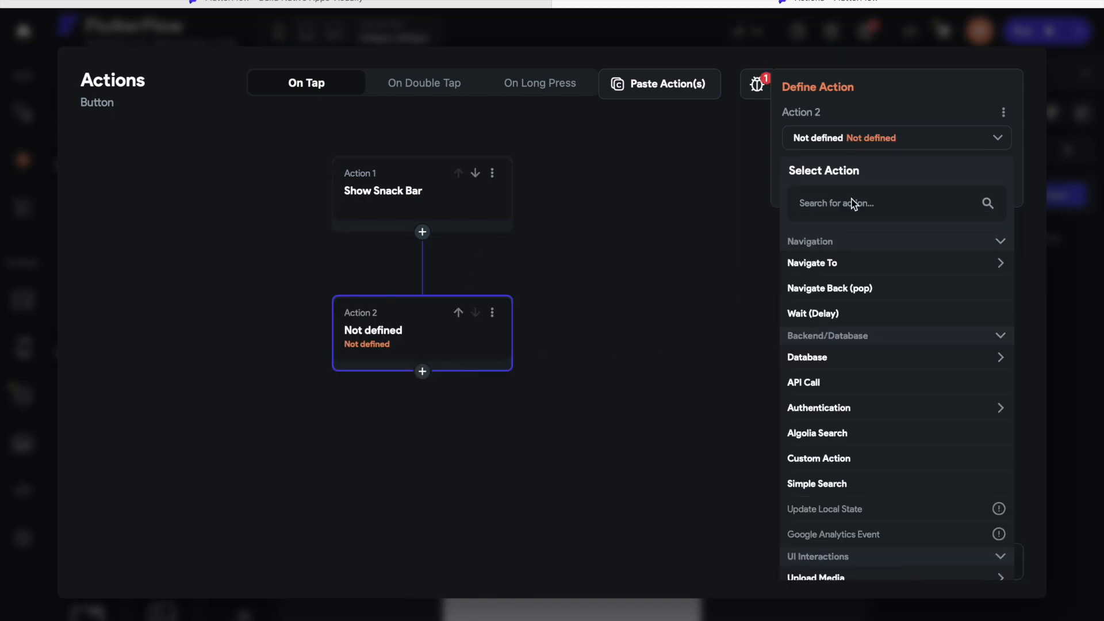
pyautogui.scroll(-1, 880, 491)
pyautogui.scroll(-4, 880, 492)
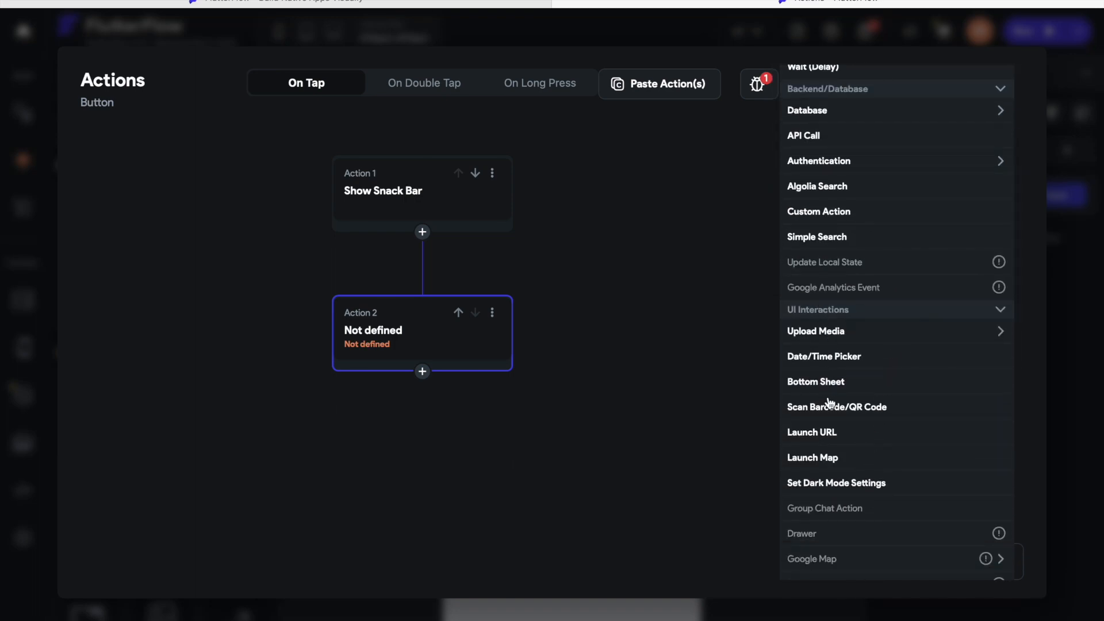
pyautogui.click(818, 432)
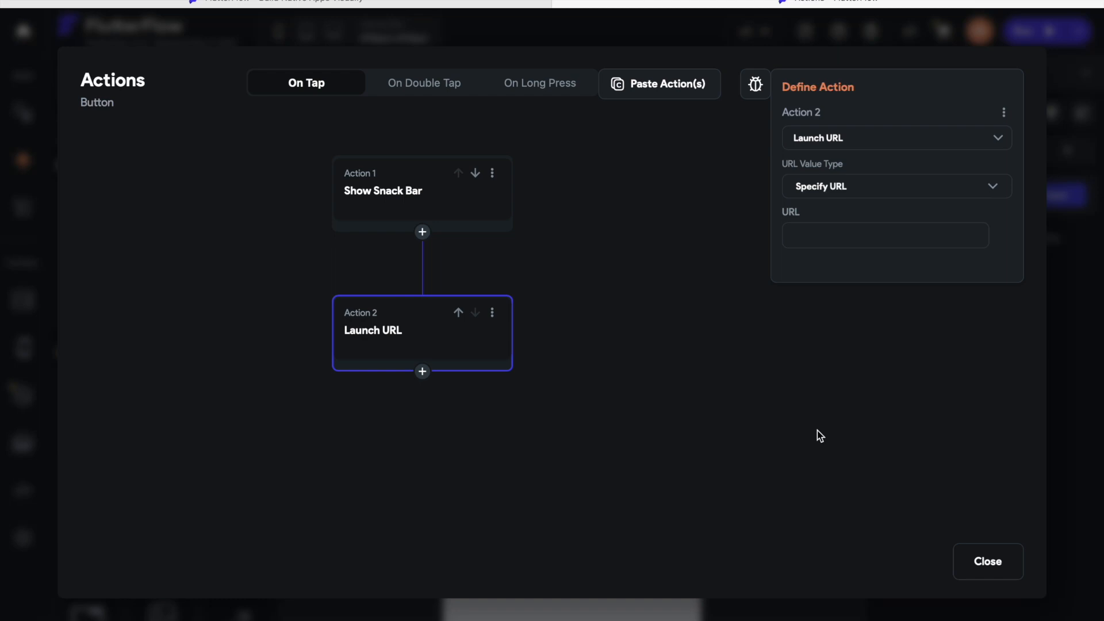
pyautogui.click(854, 234)
pyautogui.hotkey('ctrl', 'v')
# Step: Move the Launch URL action ahead of Show Snack Bar and return it to second place
pyautogui.click(459, 314)
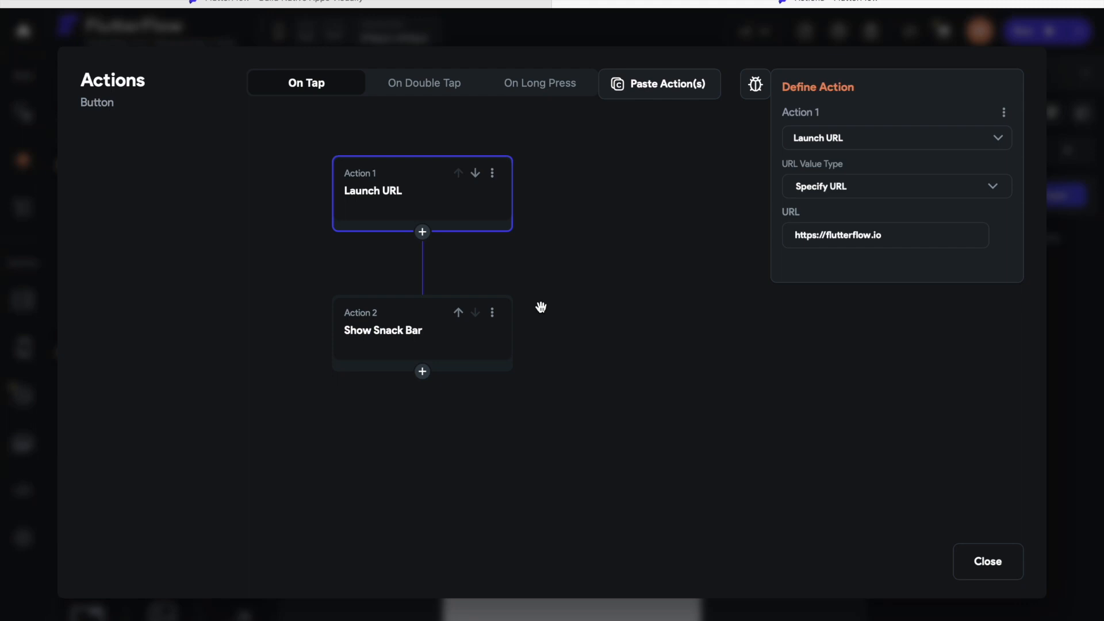
pyautogui.click(476, 174)
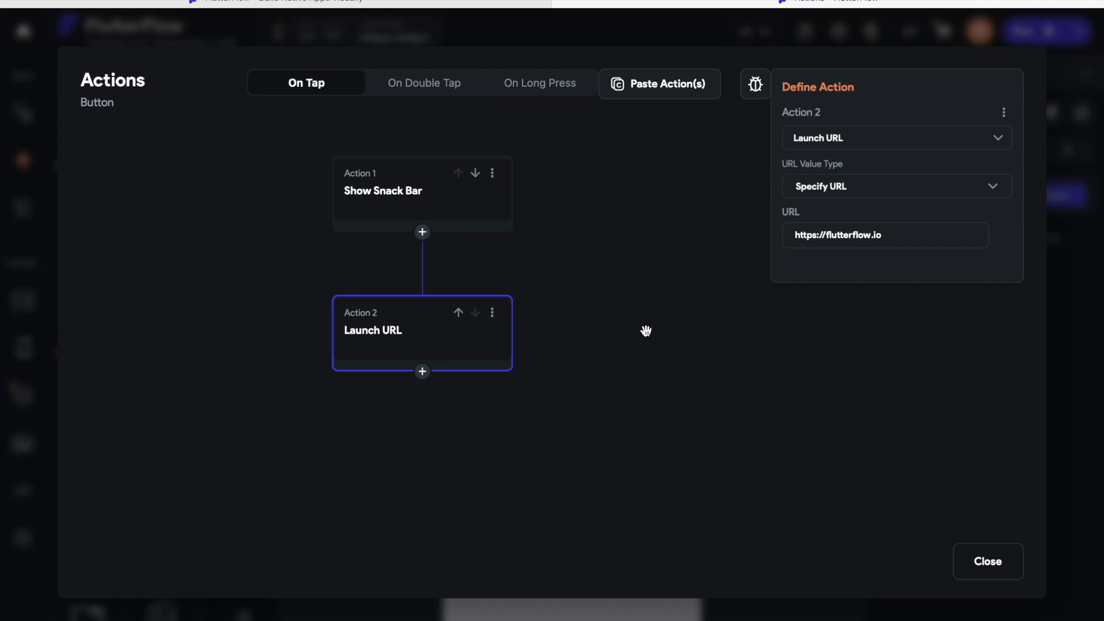
# Step: Set the duration of the flow's Show Snack Bar action to the maximum, 10000 ms
pyautogui.click(473, 201)
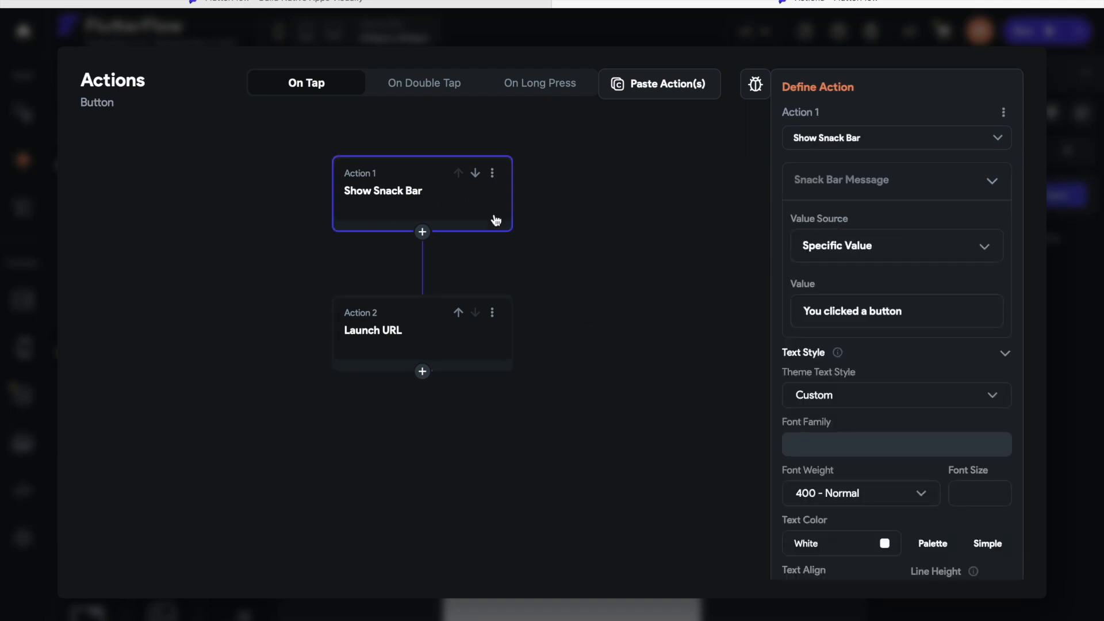
pyautogui.scroll(-3, 920, 344)
pyautogui.scroll(-1, 919, 343)
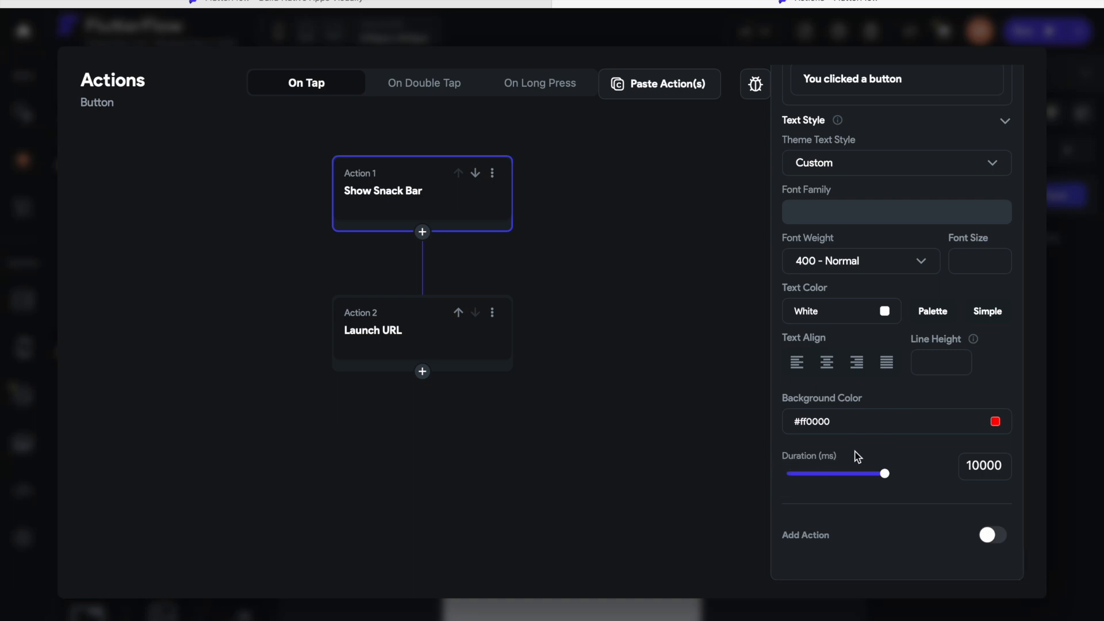
pyautogui.moveTo(885, 473); pyautogui.dragTo(917, 476)
pyautogui.click(707, 466)
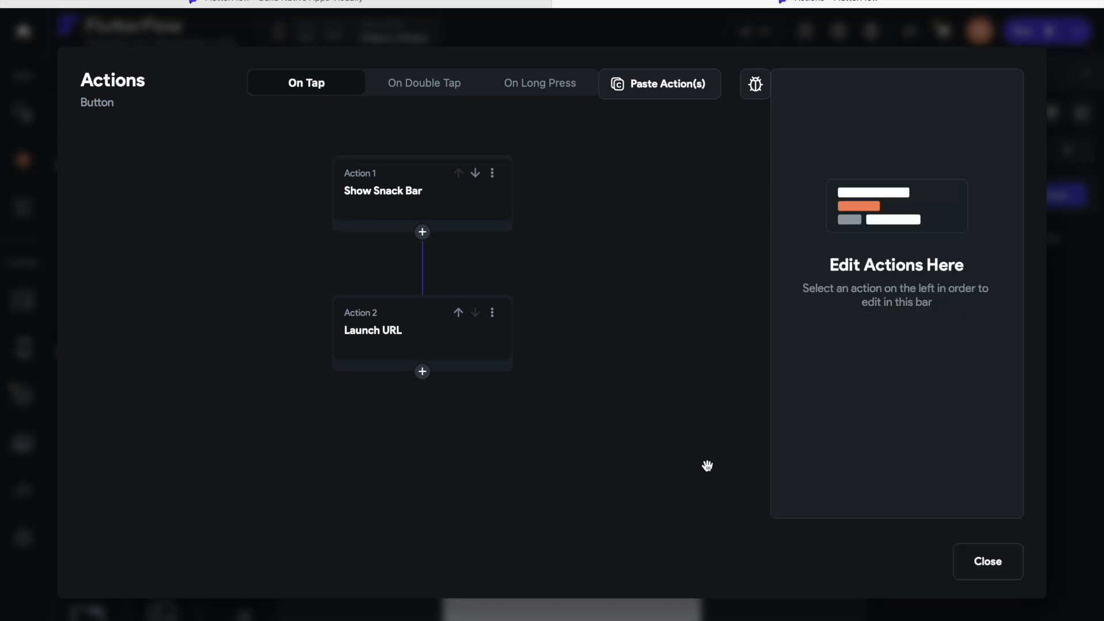